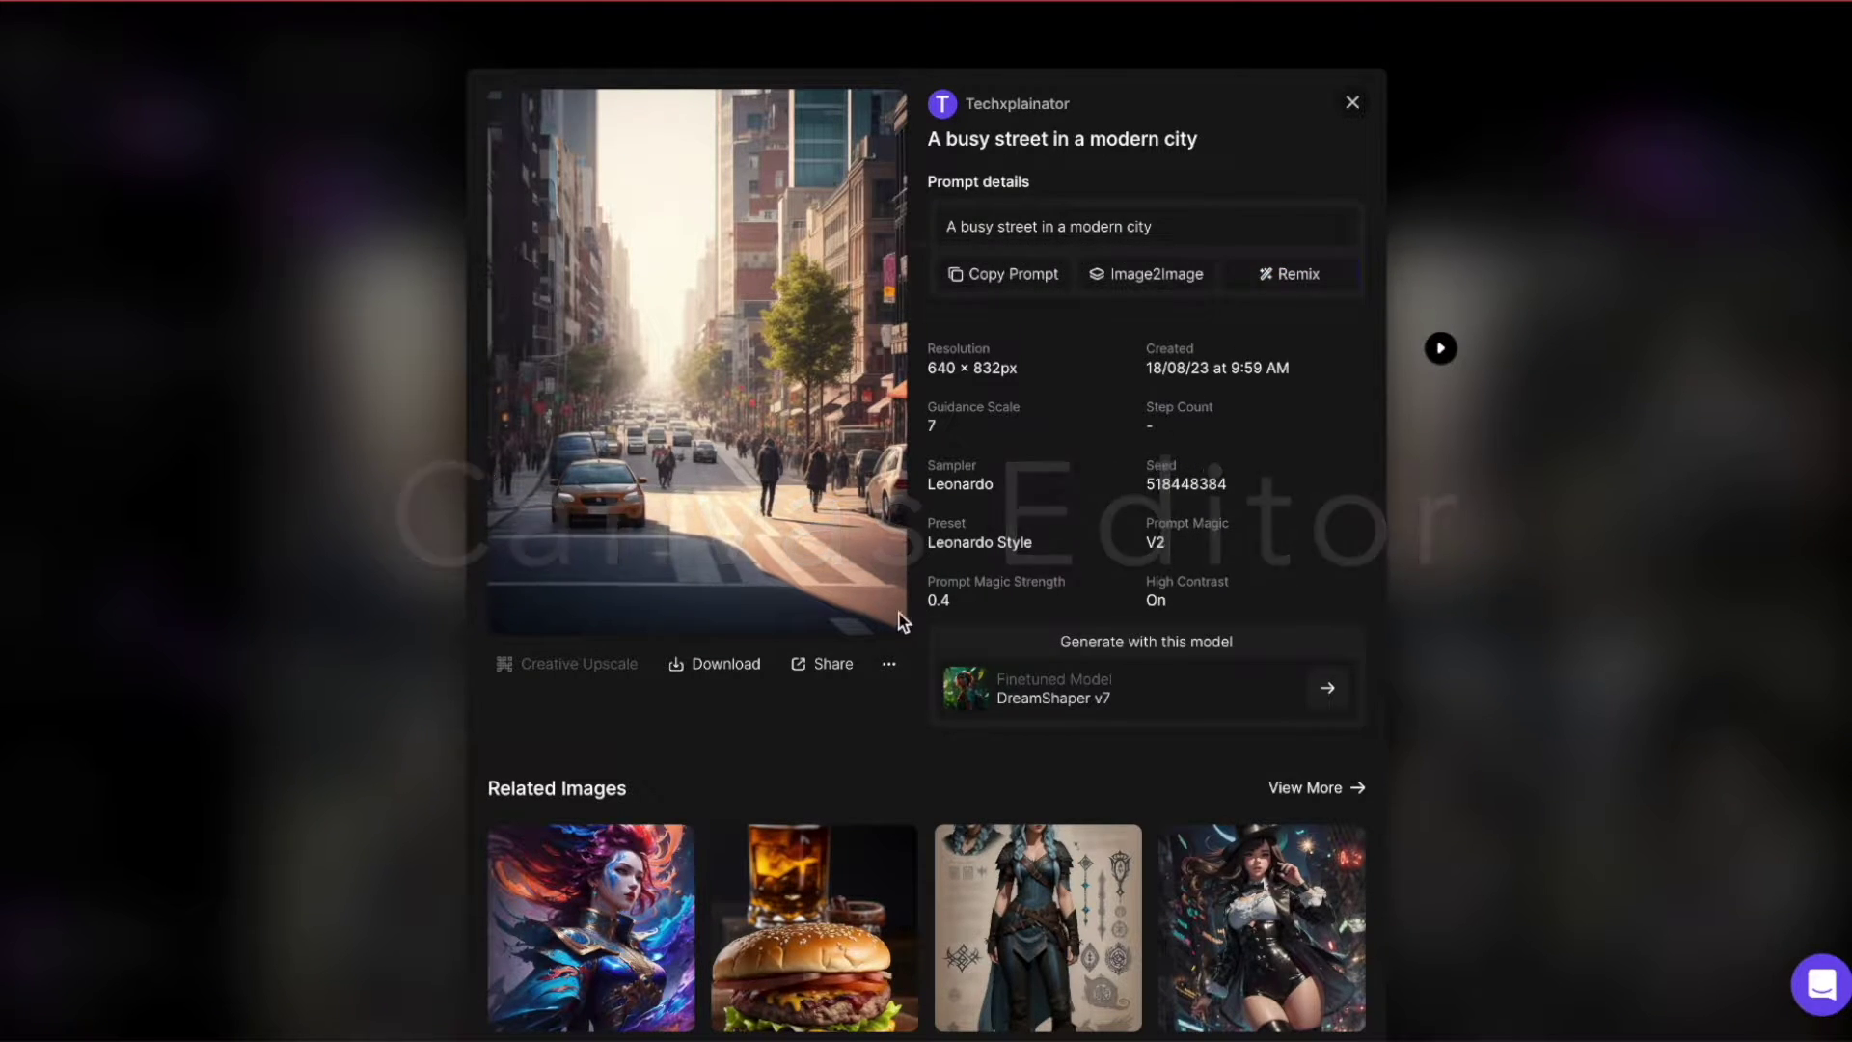
- Send the busy city street image to the Canvas Editor from its '...' menu
left_click(889, 664)
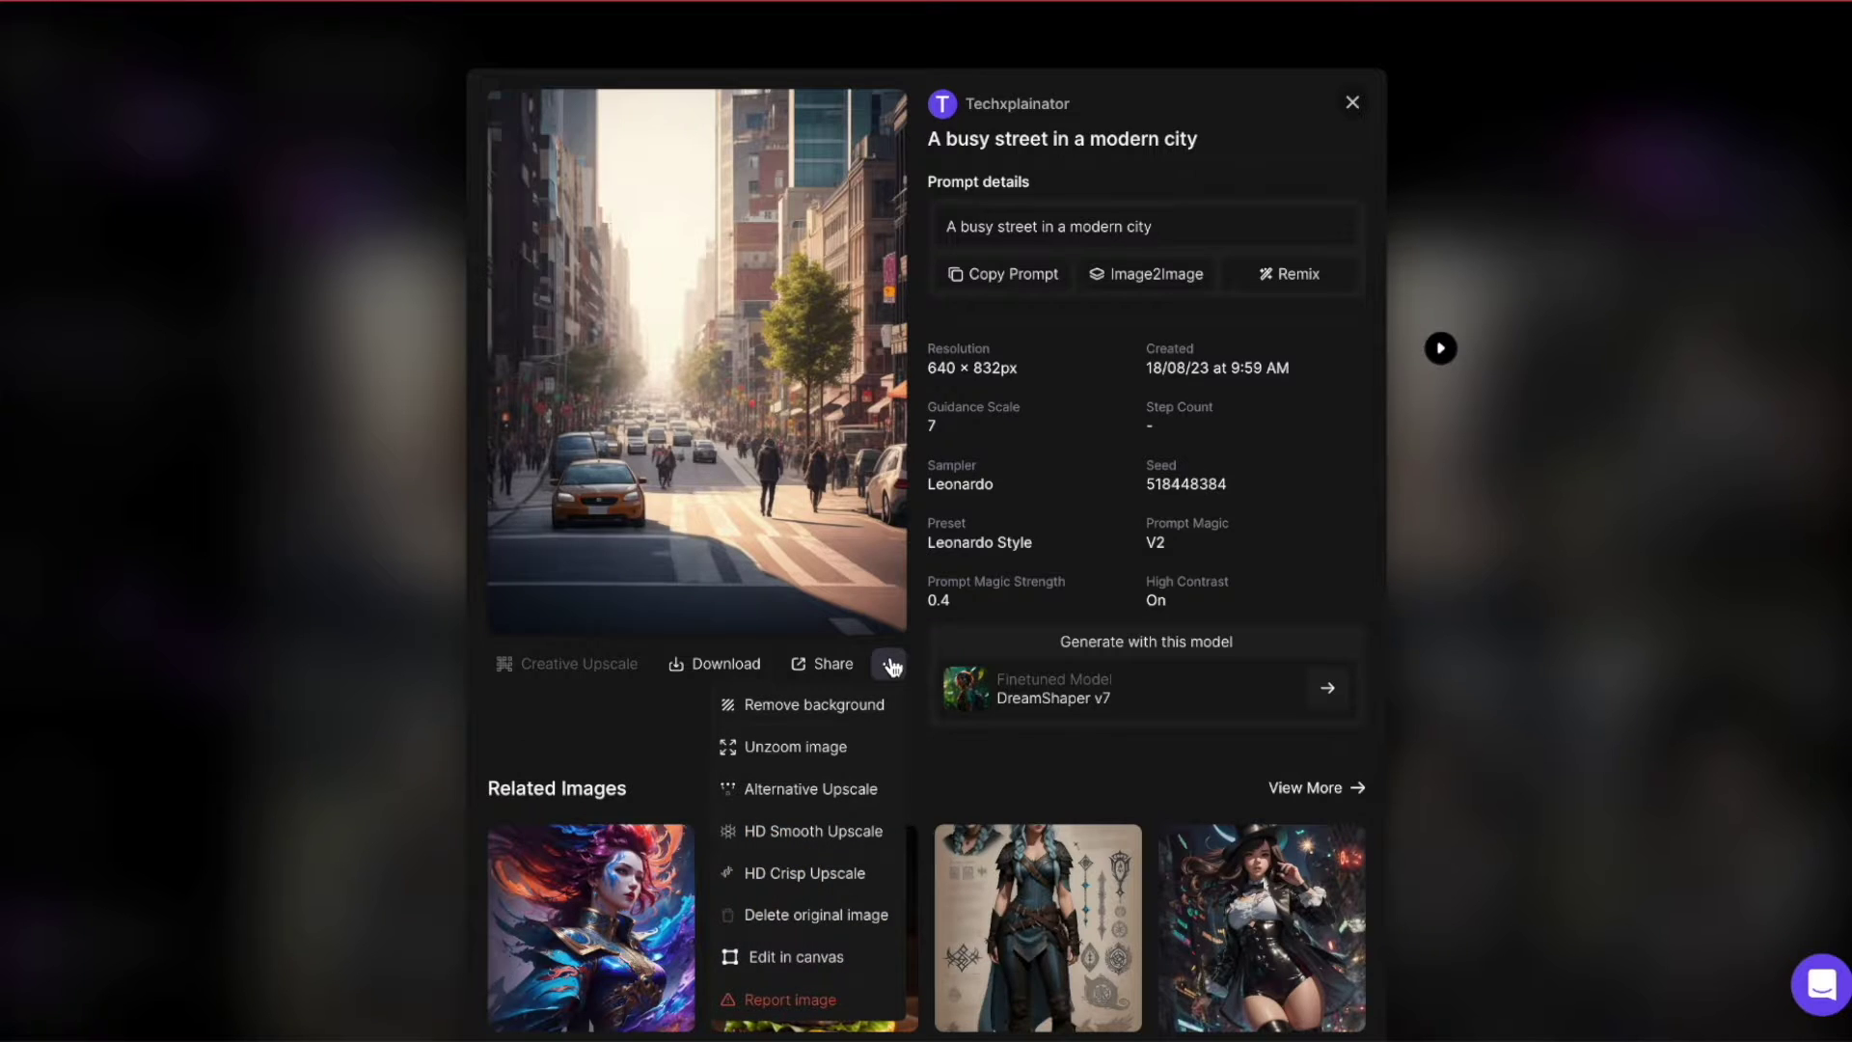
left_click(814, 957)
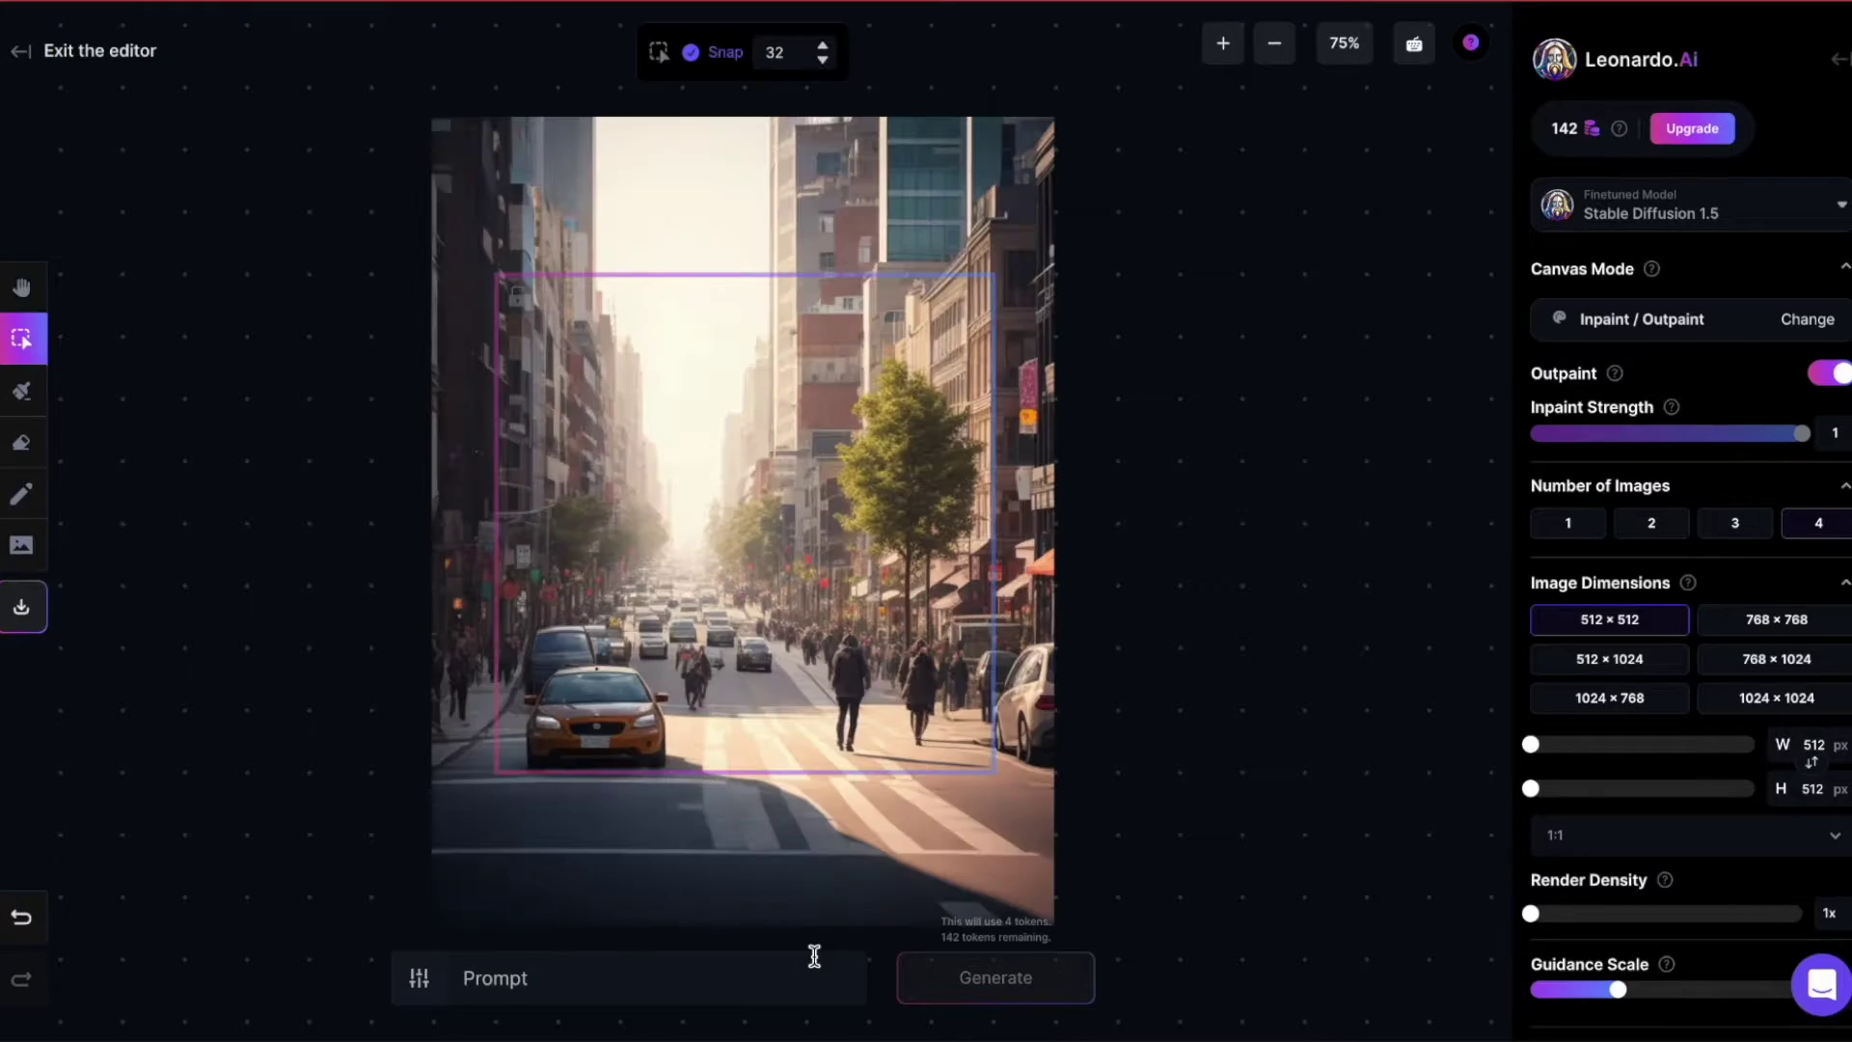
- Outpaint the street's left side with the prompt 'continue image' and preview result 3 of 4
left_click_drag(546, 276, 305, 436)
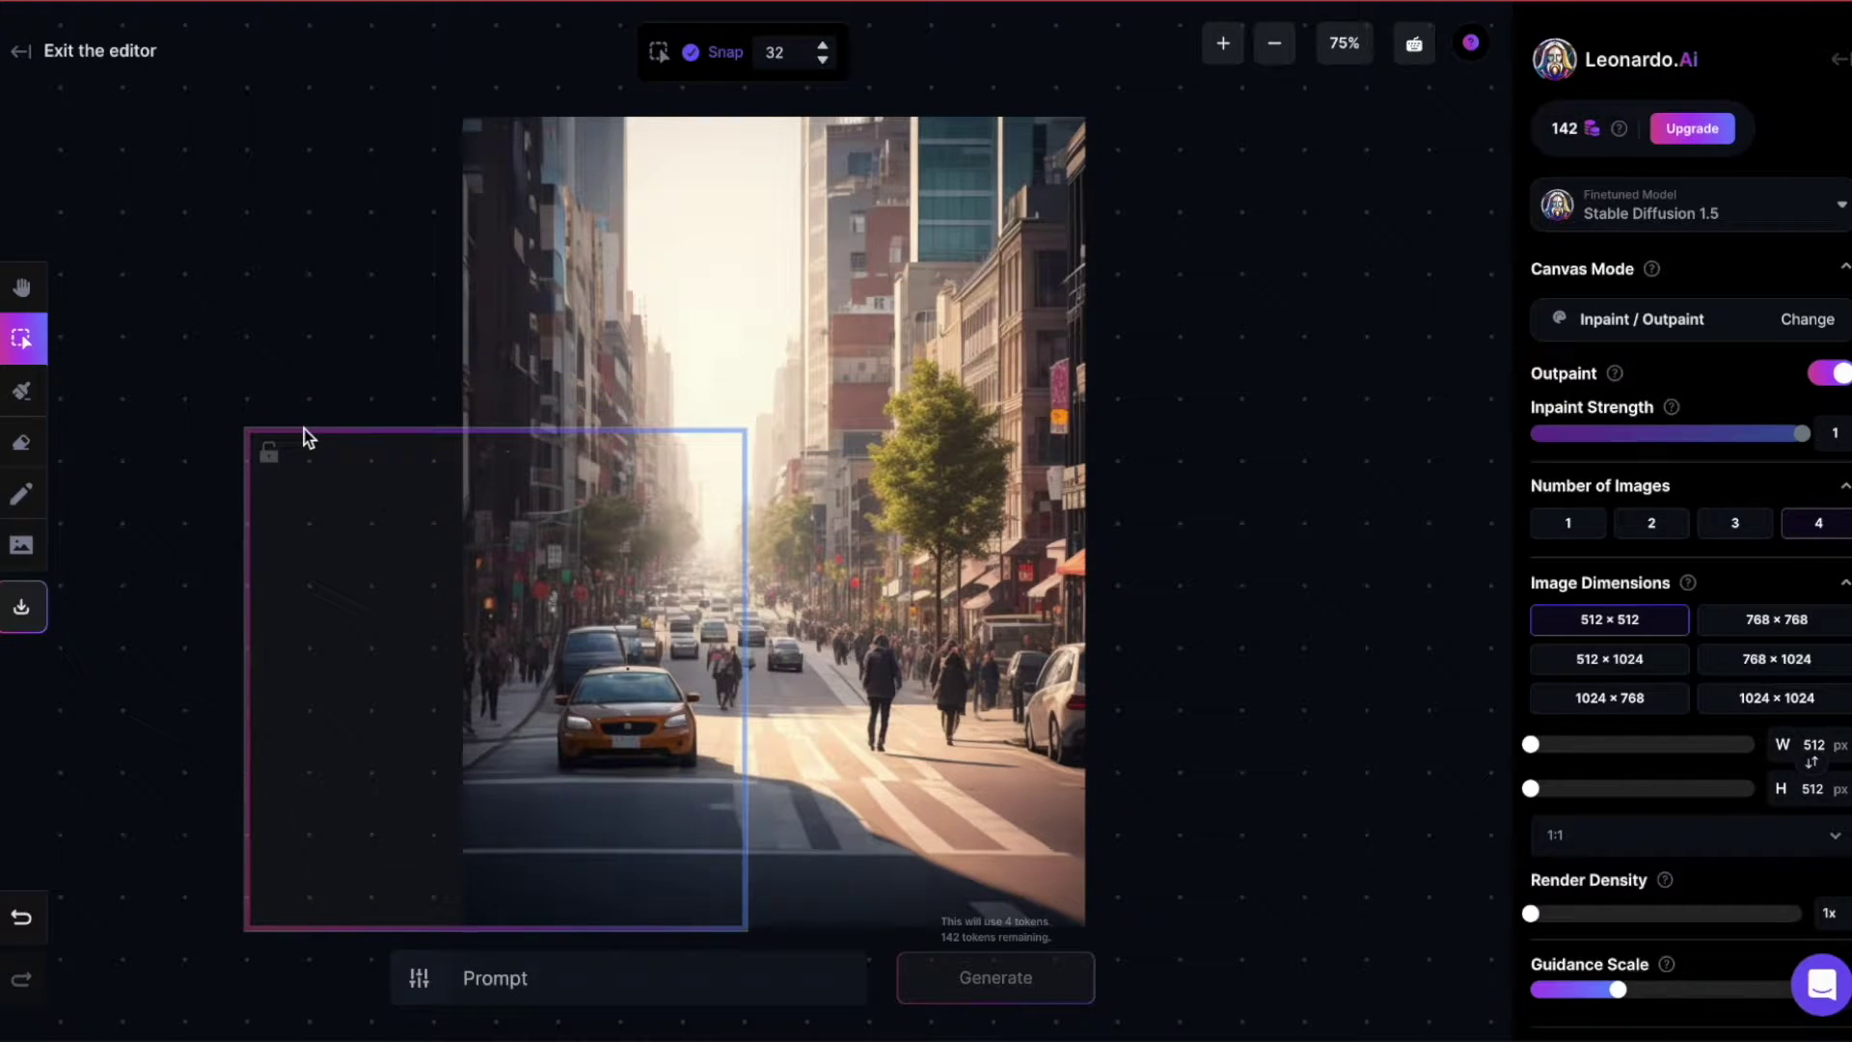
left_click(495, 982)
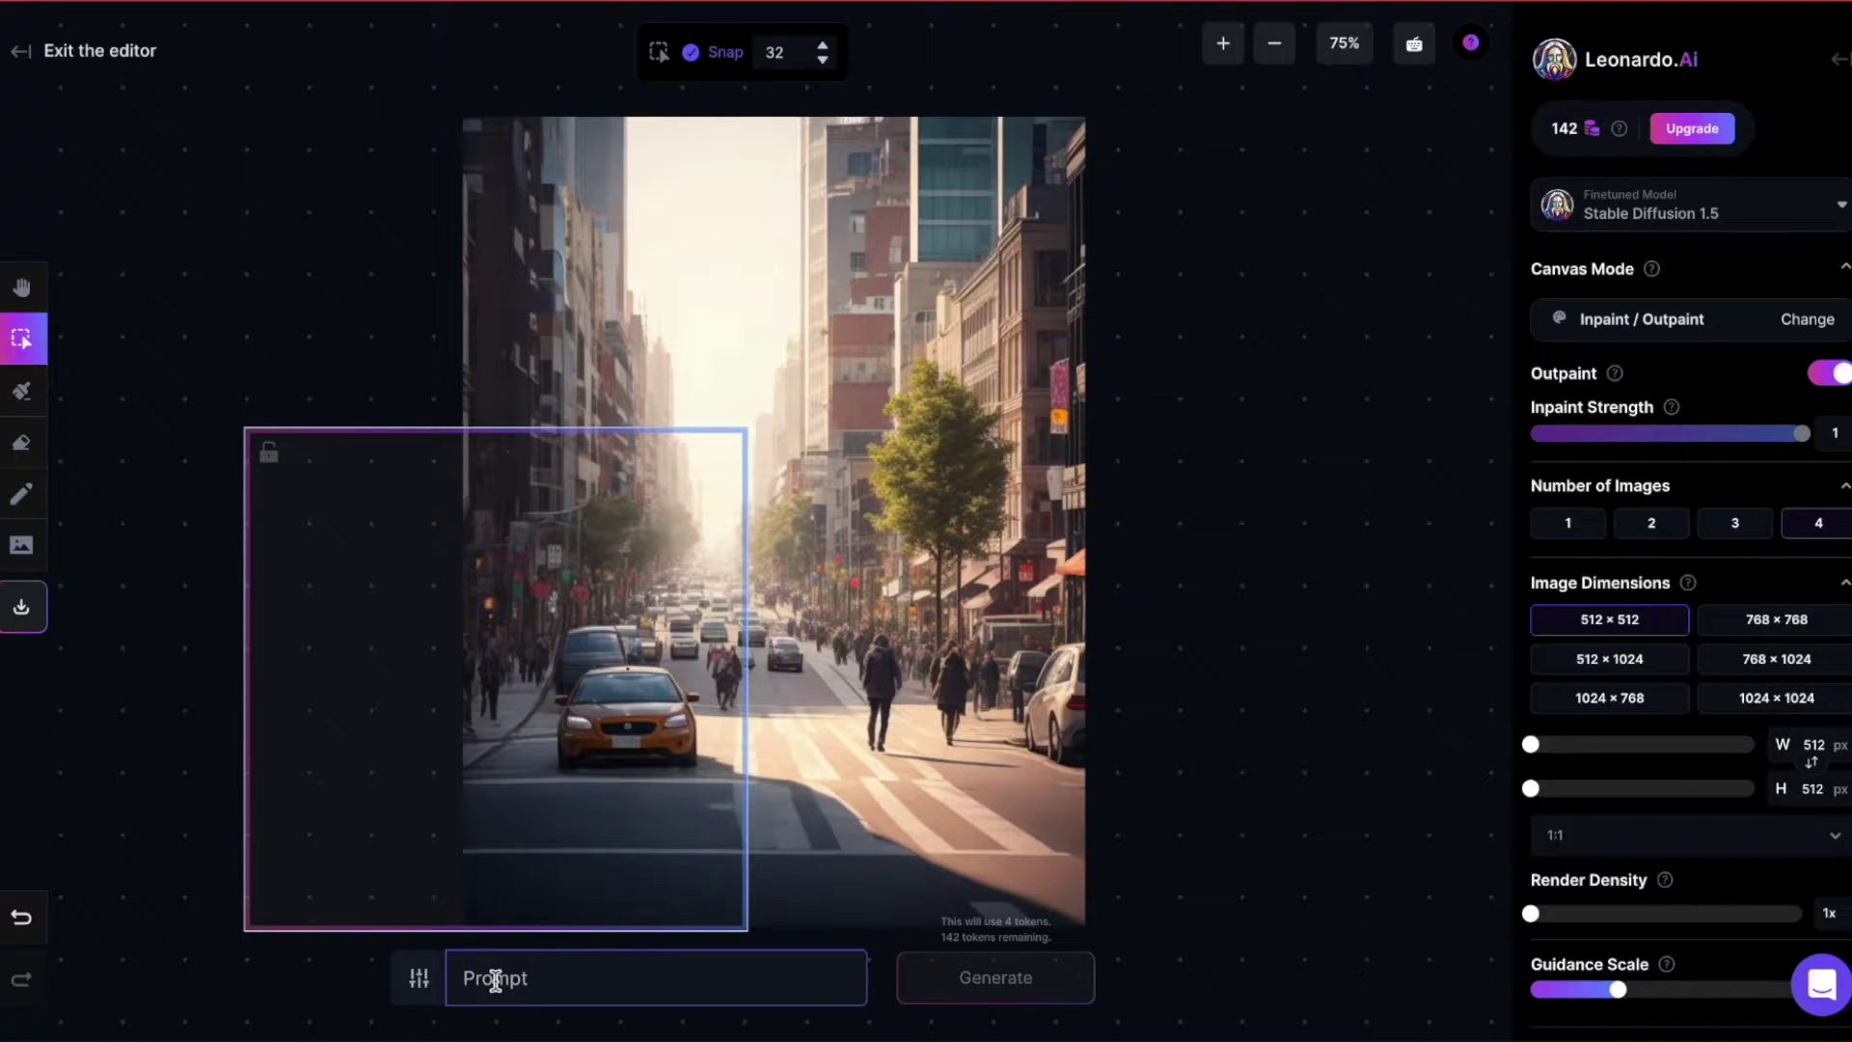
type("continue image")
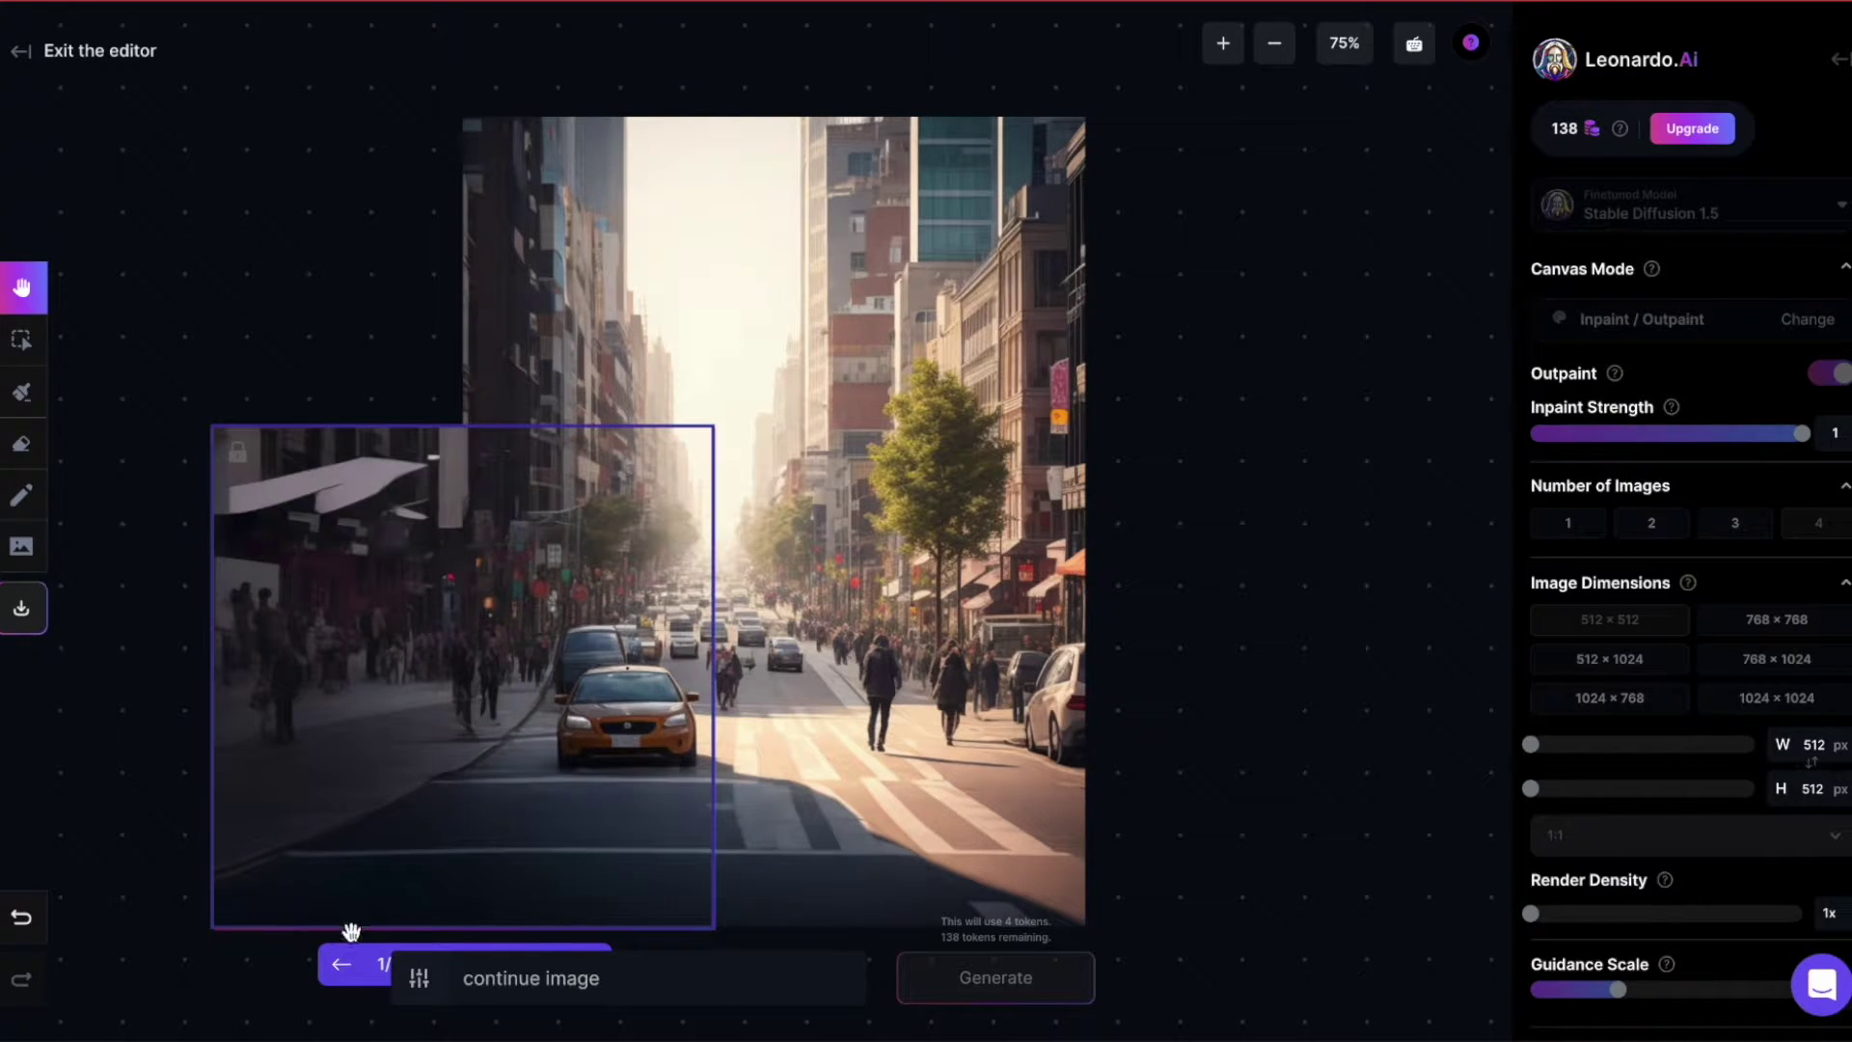
left_click(451, 893)
left_click(445, 894)
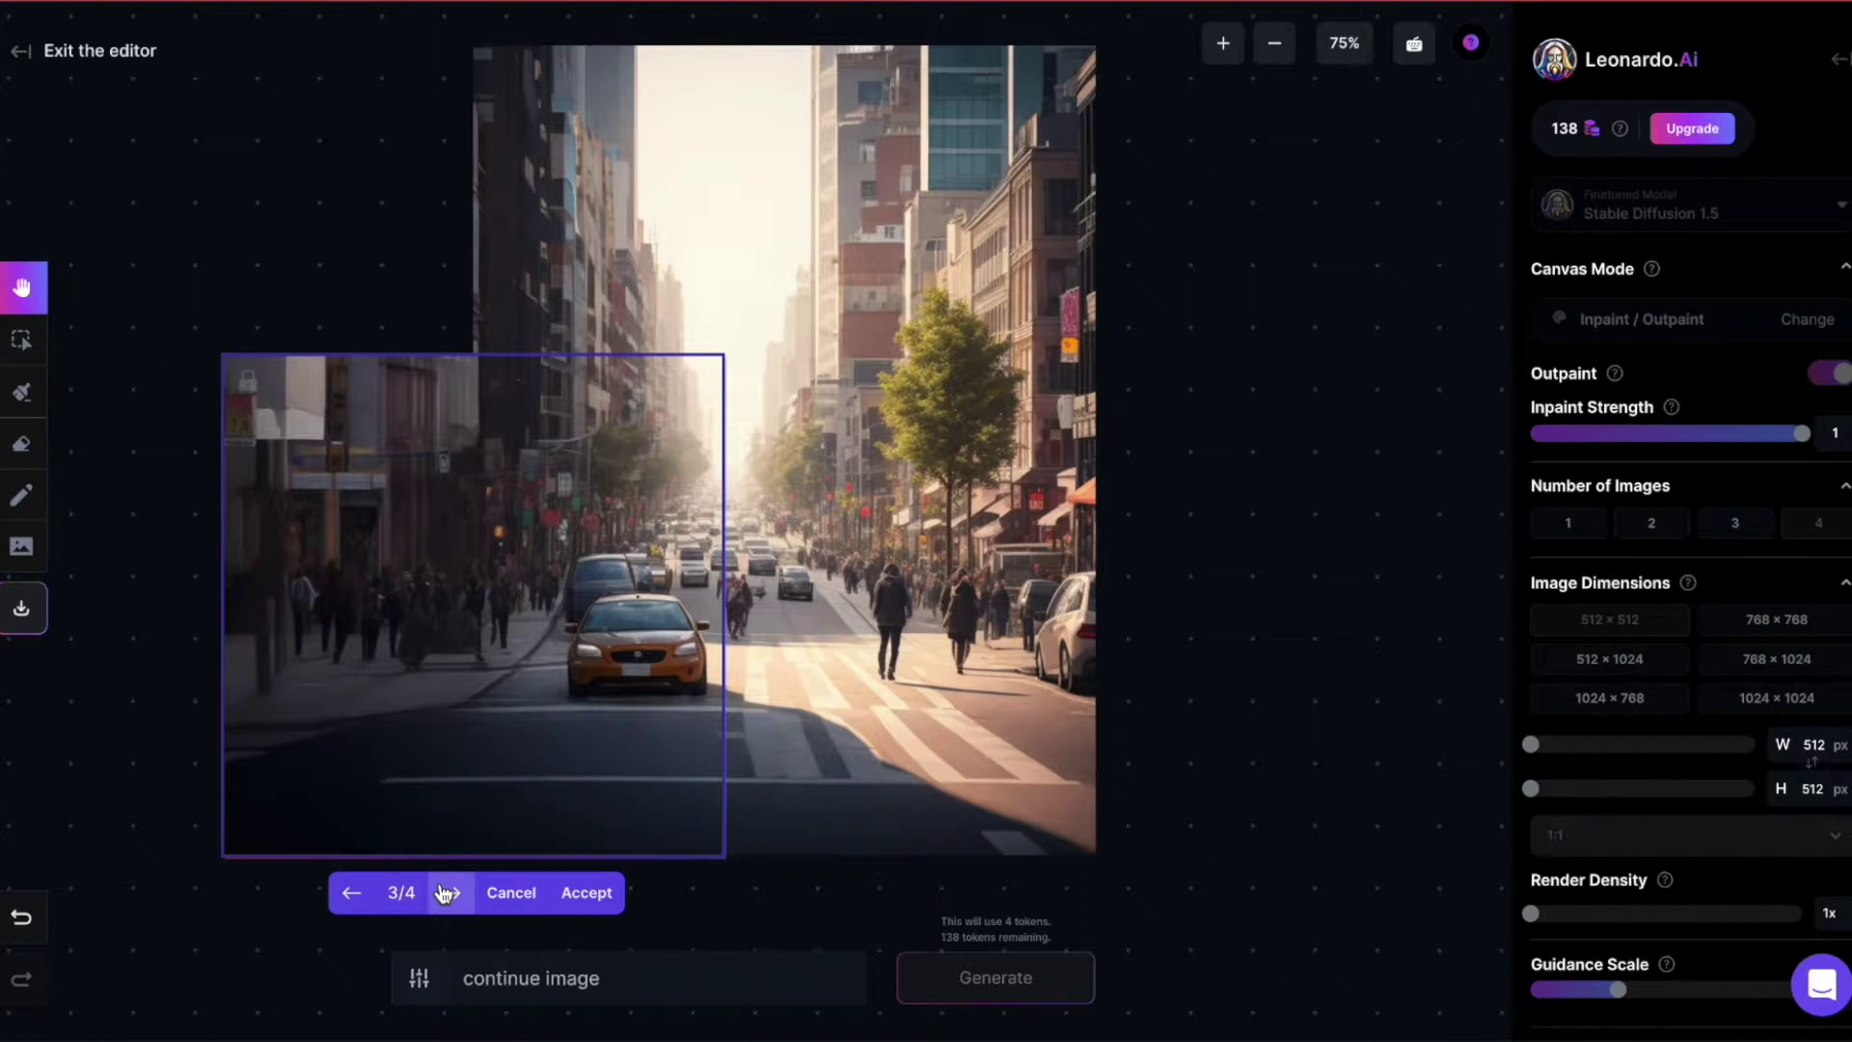
- Accept left-side variation 3 and generate an outpaint for the top-left corner
left_click(583, 892)
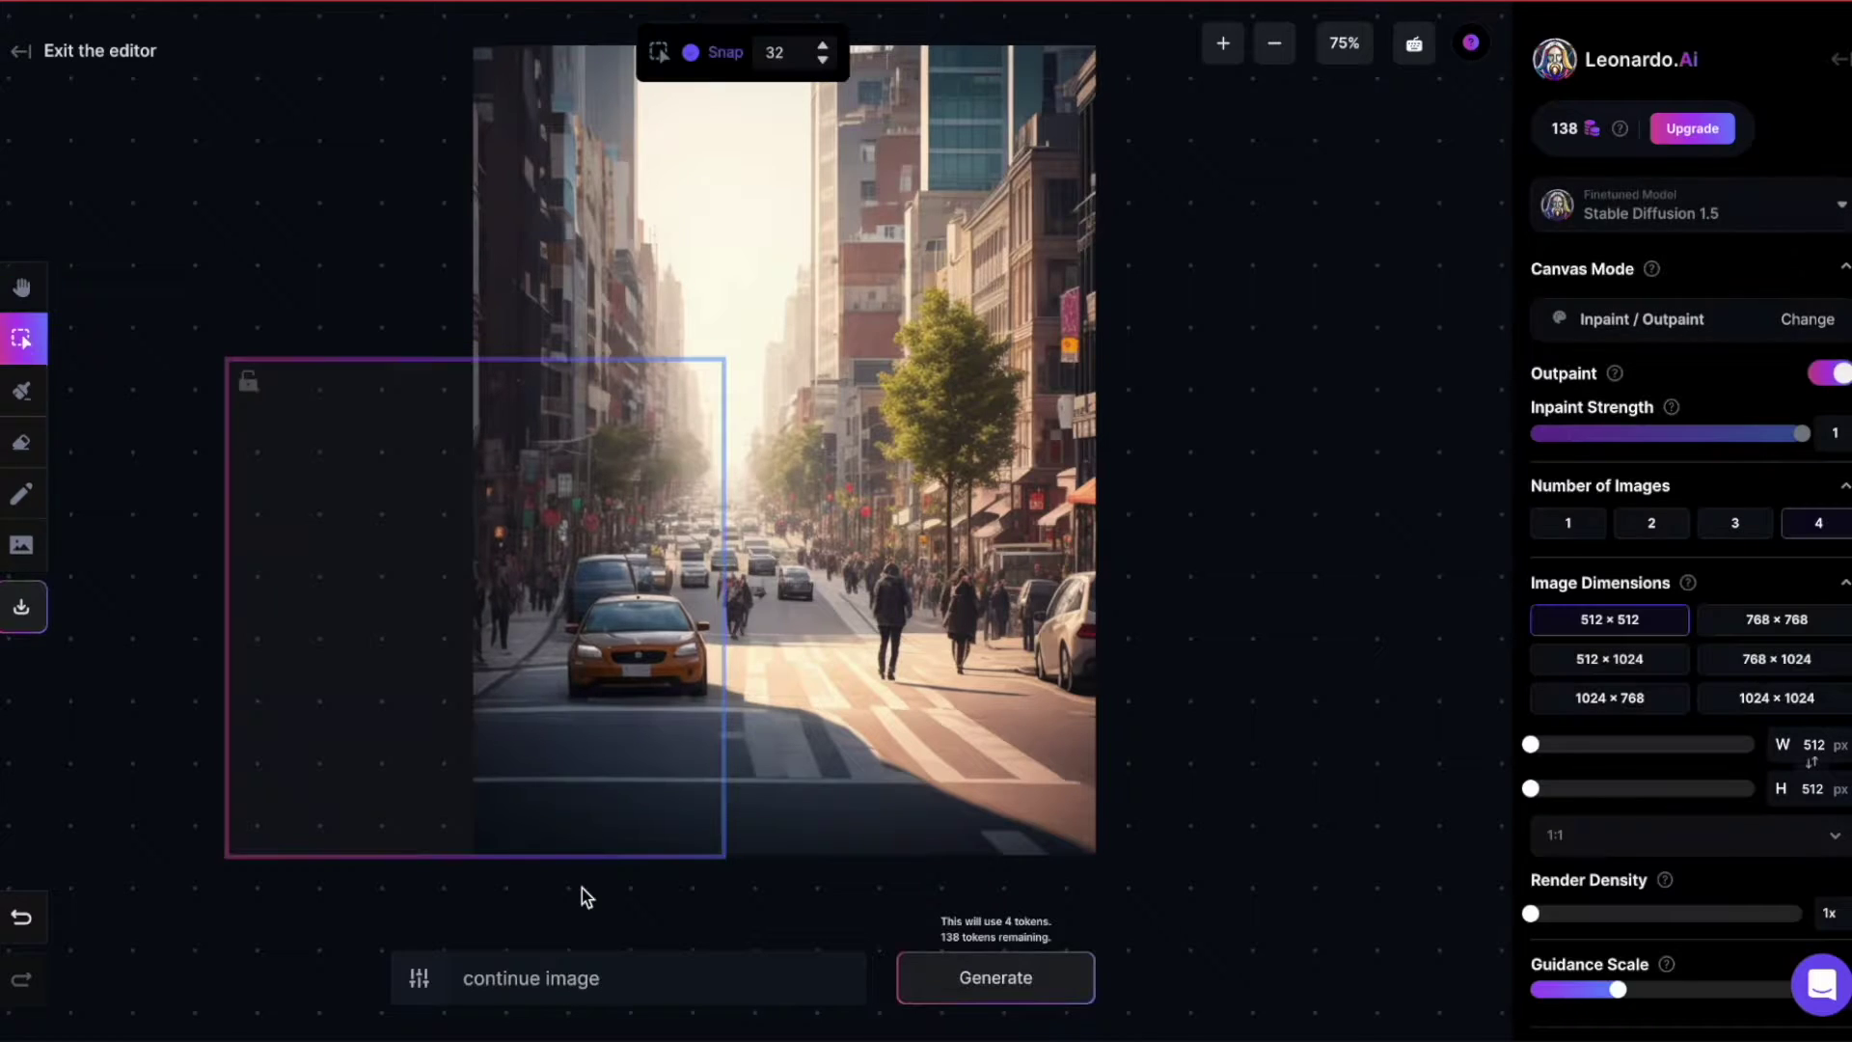
left_click_drag(414, 711, 304, 376)
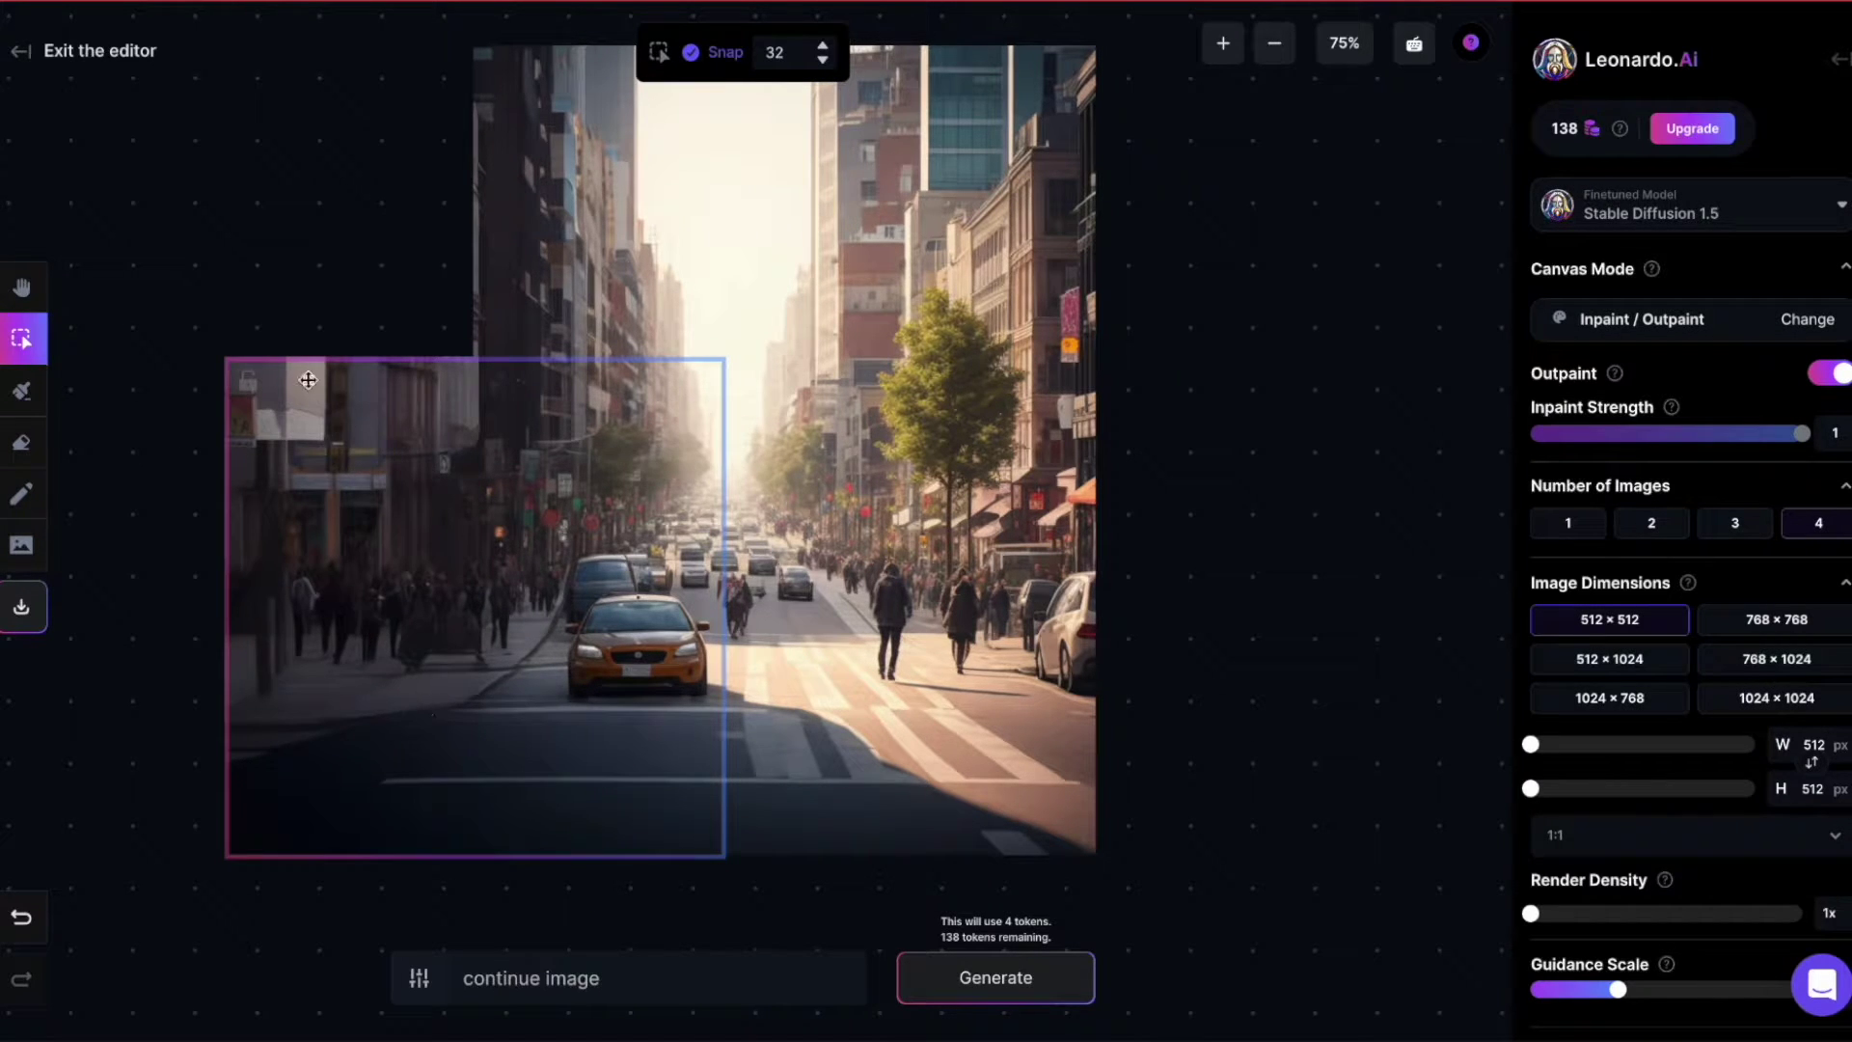
left_click(994, 977)
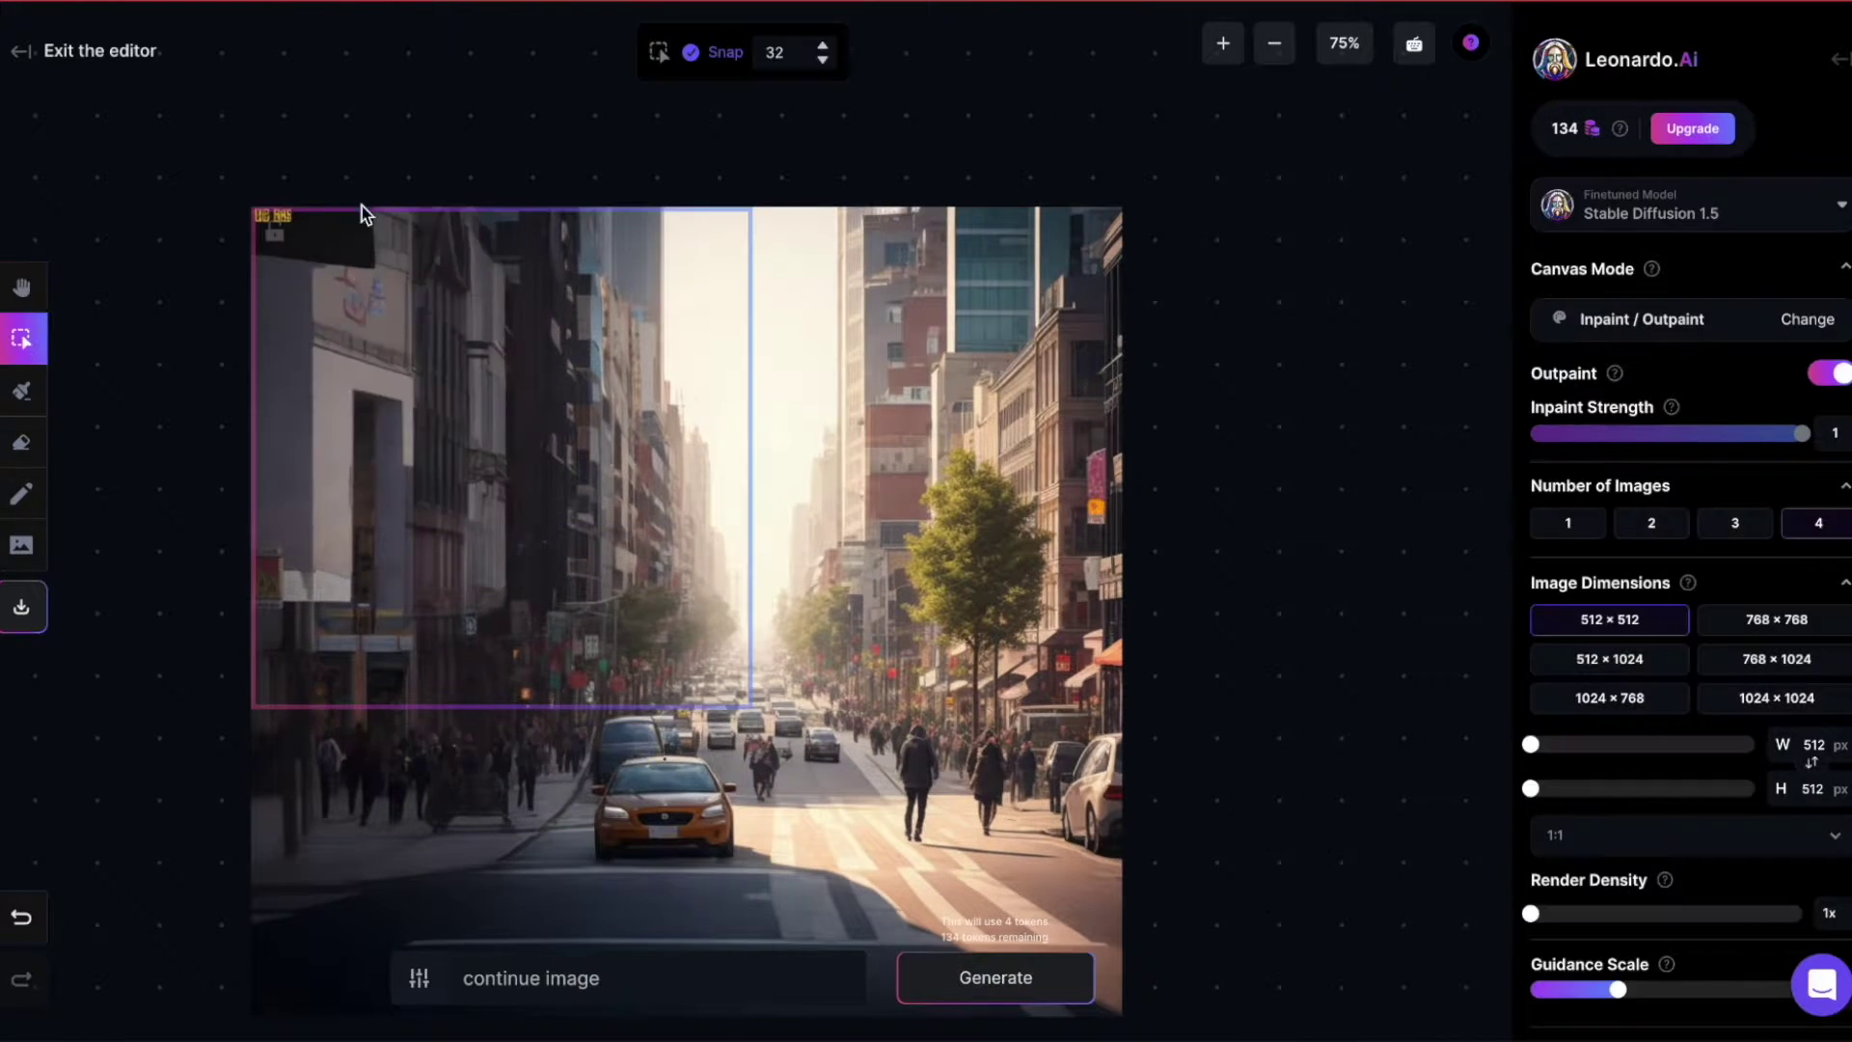
left_click(974, 994)
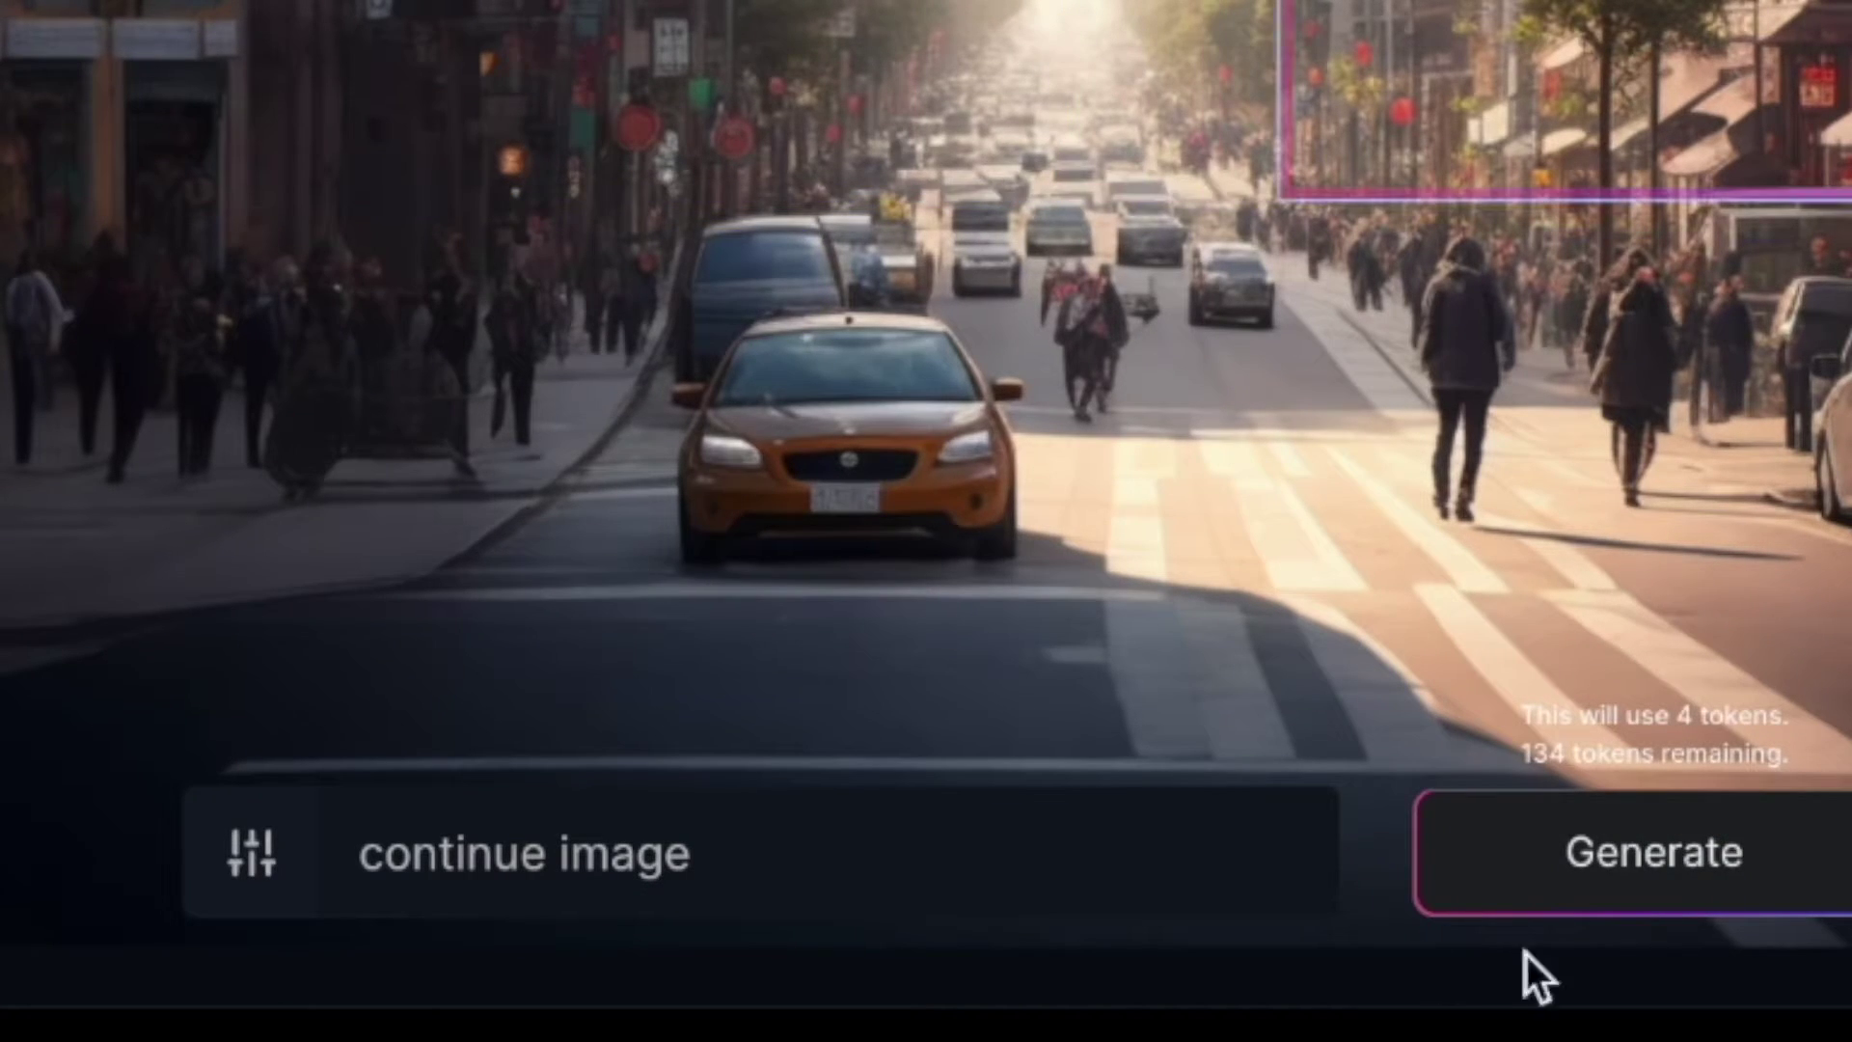
- Outpaint the upper-right area, keep a chosen variation, then fill further right-side and lower-right areas
left_click(1607, 854)
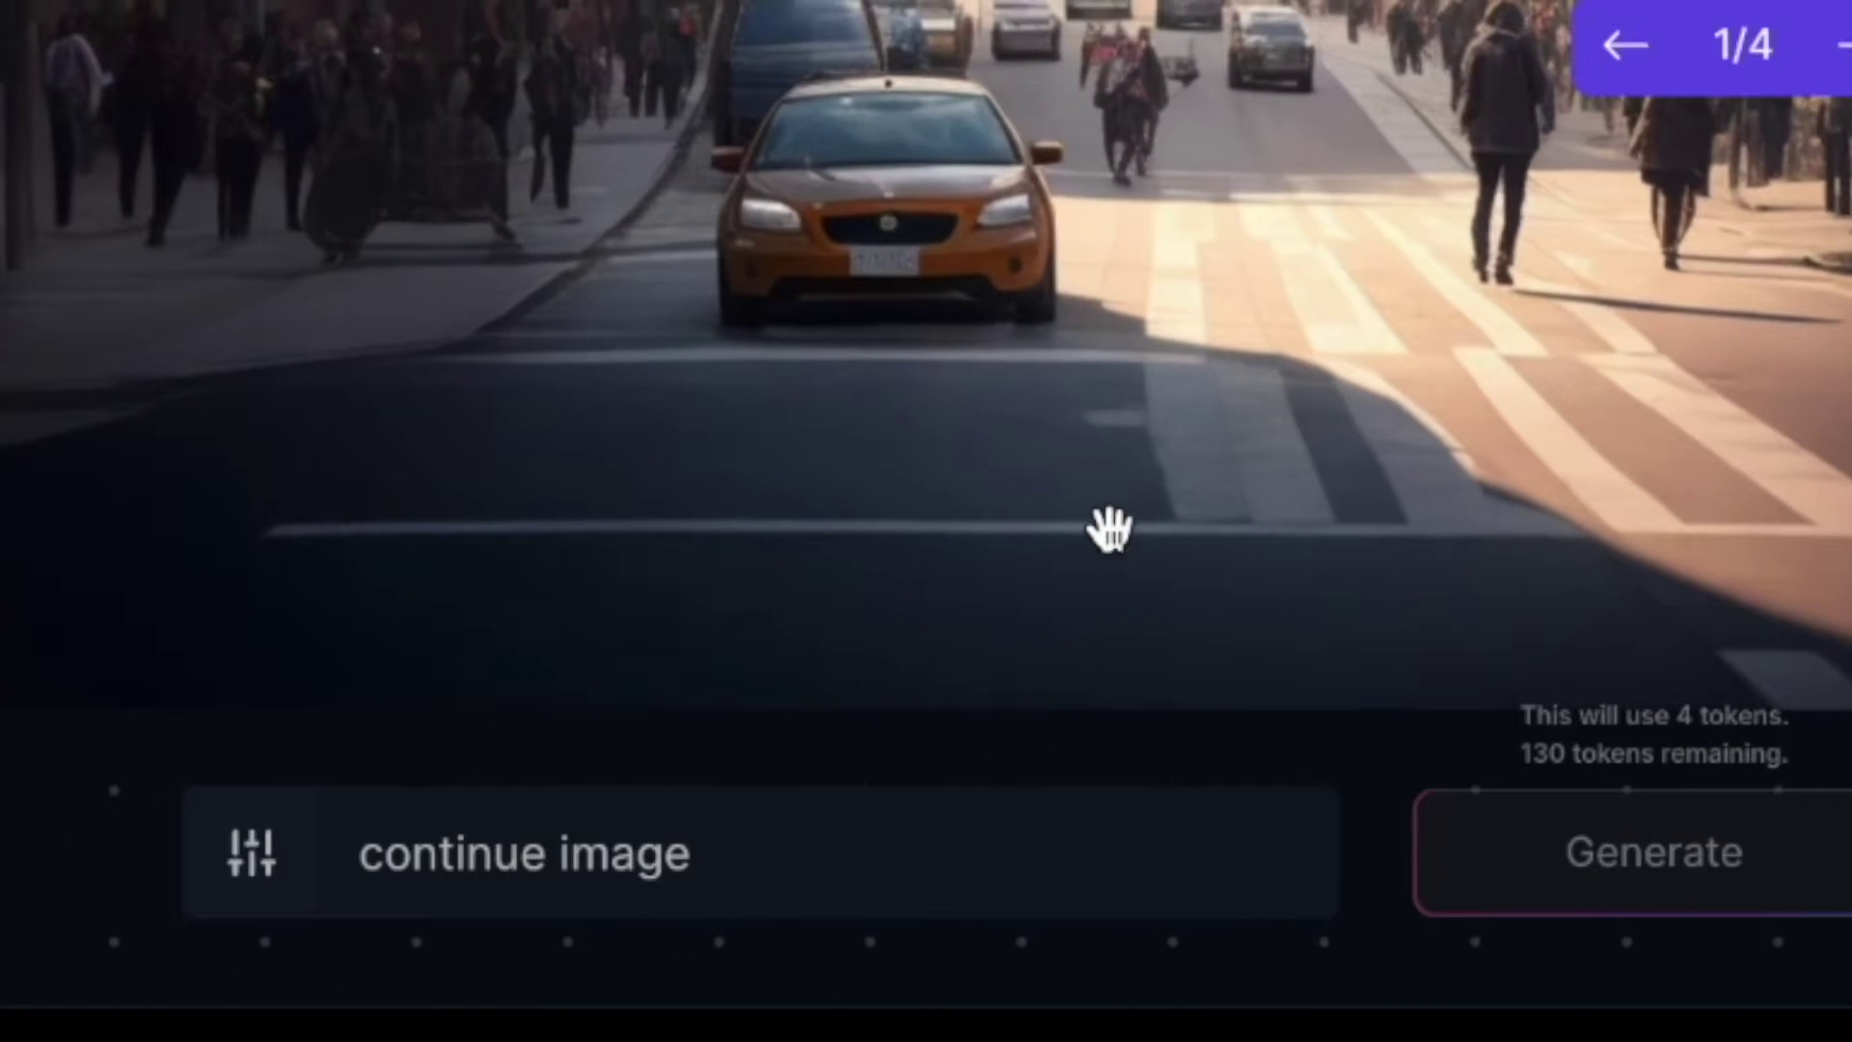
left_click(1843, 45)
left_click(1843, 46)
left_click(1843, 45)
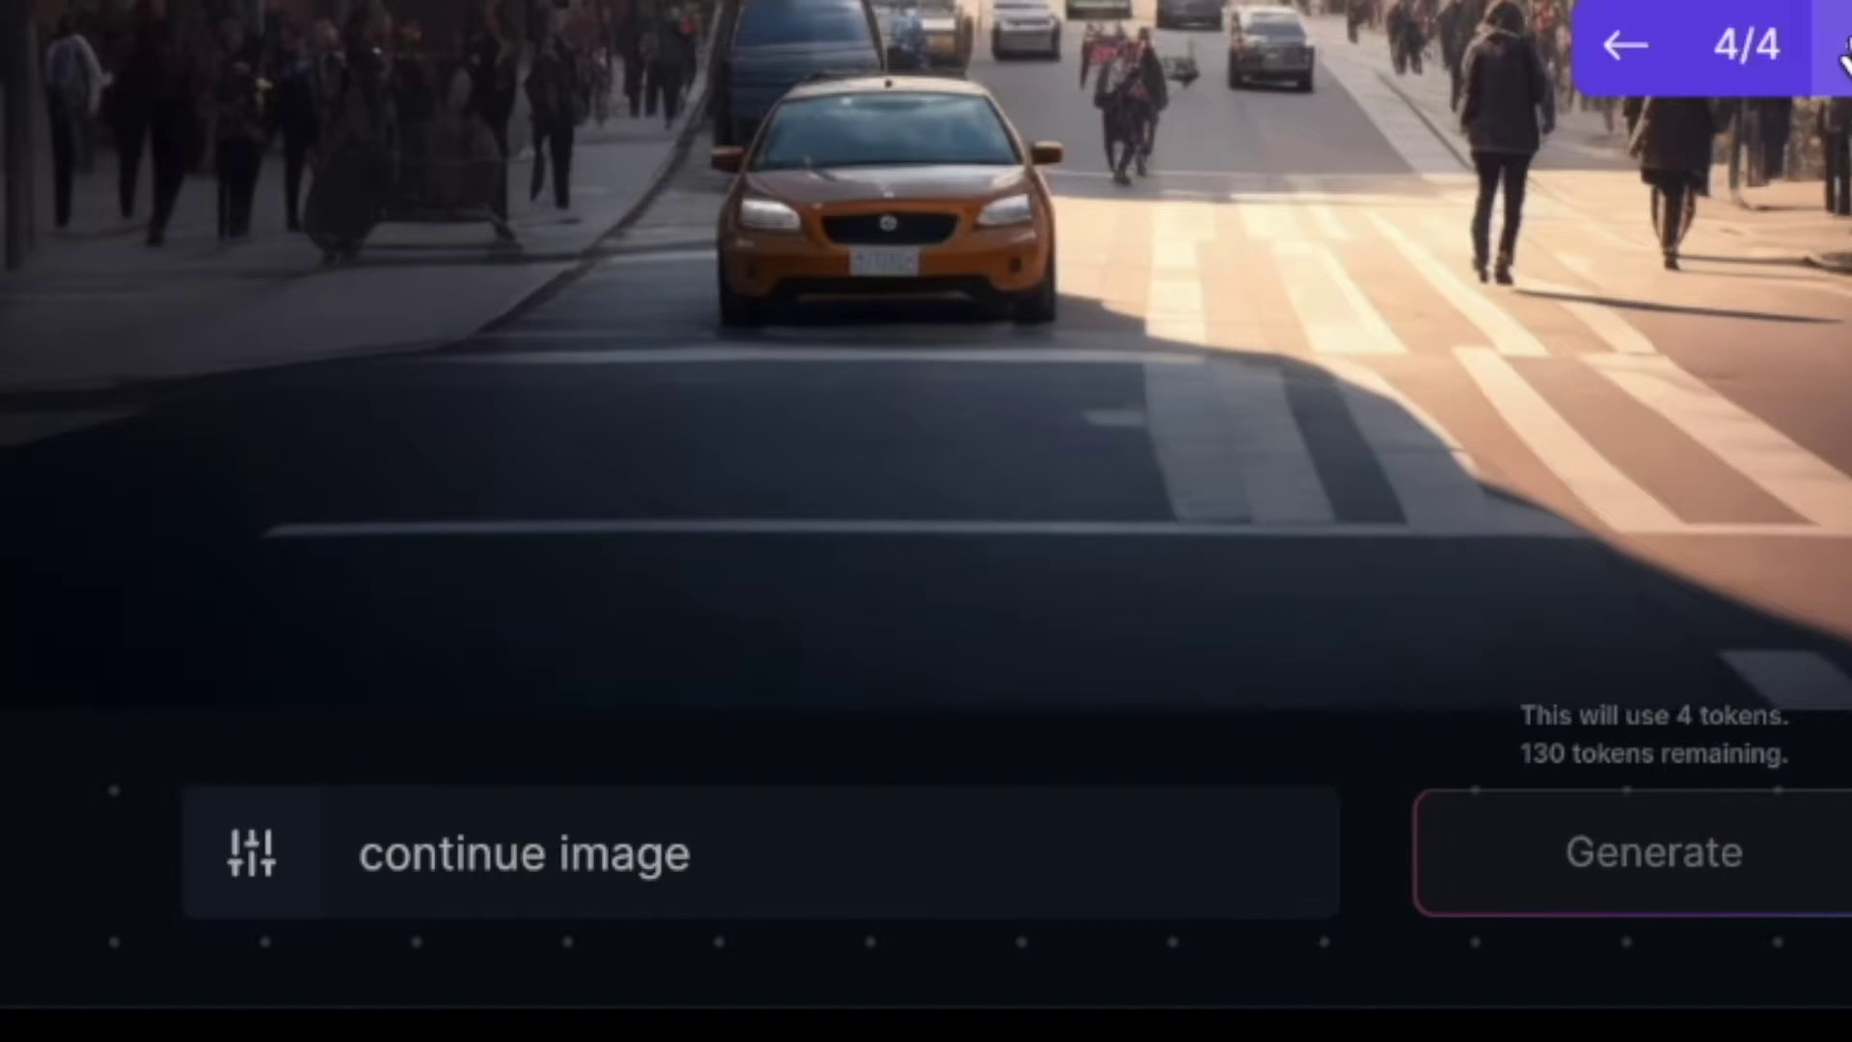
left_click(1843, 46)
left_click(1842, 45)
left_click(1842, 46)
left_click(1843, 45)
left_click(1847, 45)
left_click(1600, 895)
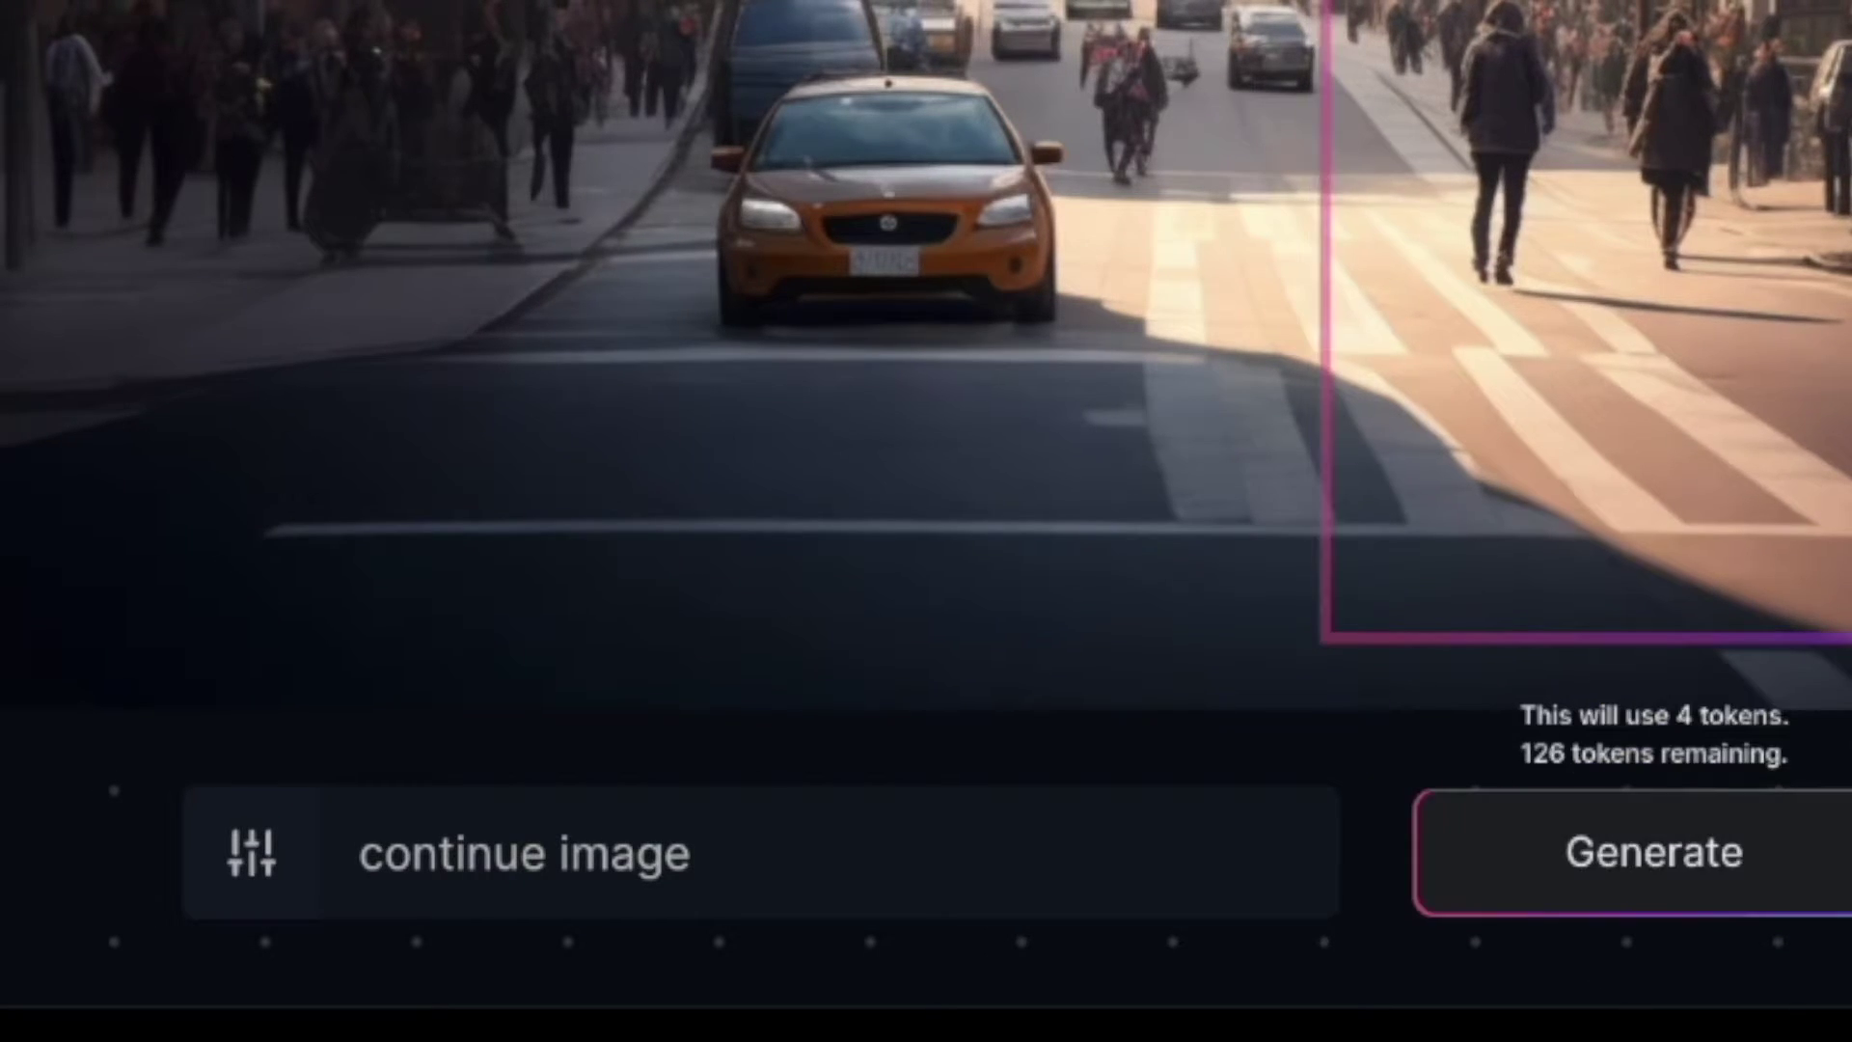
left_click(1711, 862)
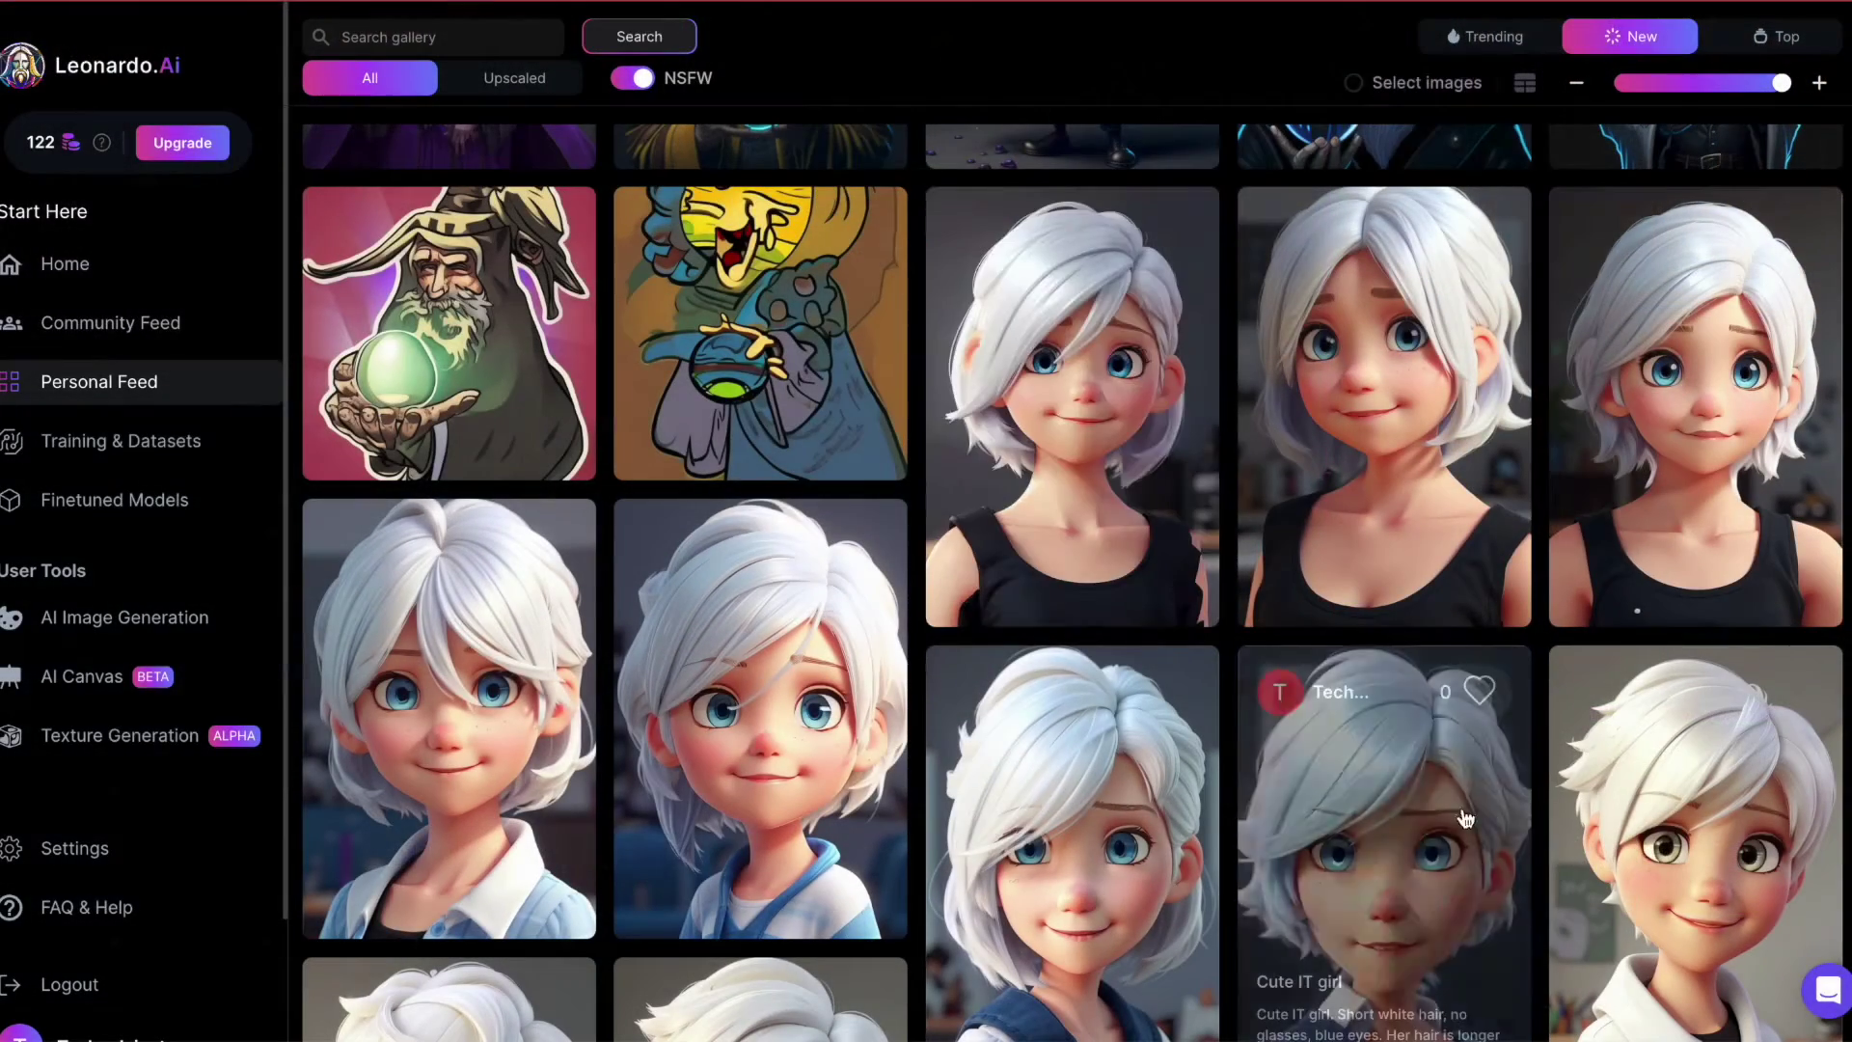
- Copy the Cute IT girl portrait's prompt and bring up its extra actions
left_click(1109, 468)
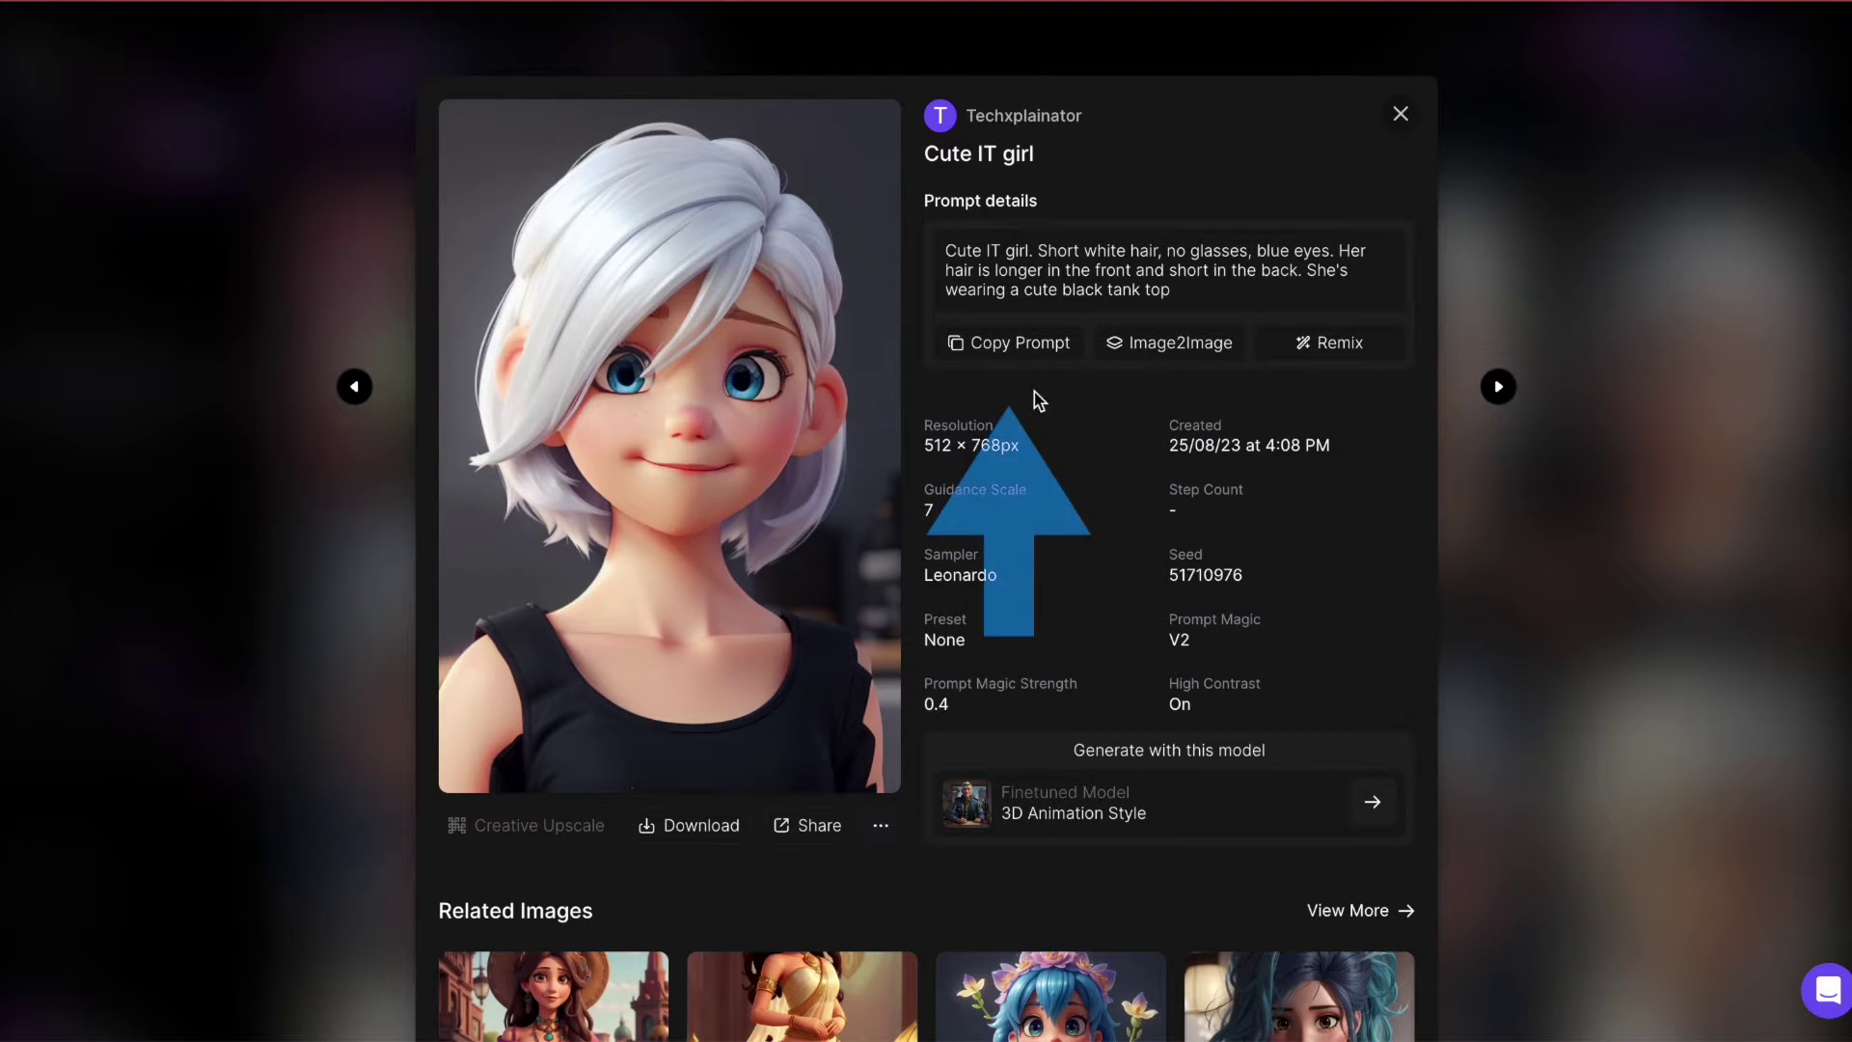
left_click(1029, 350)
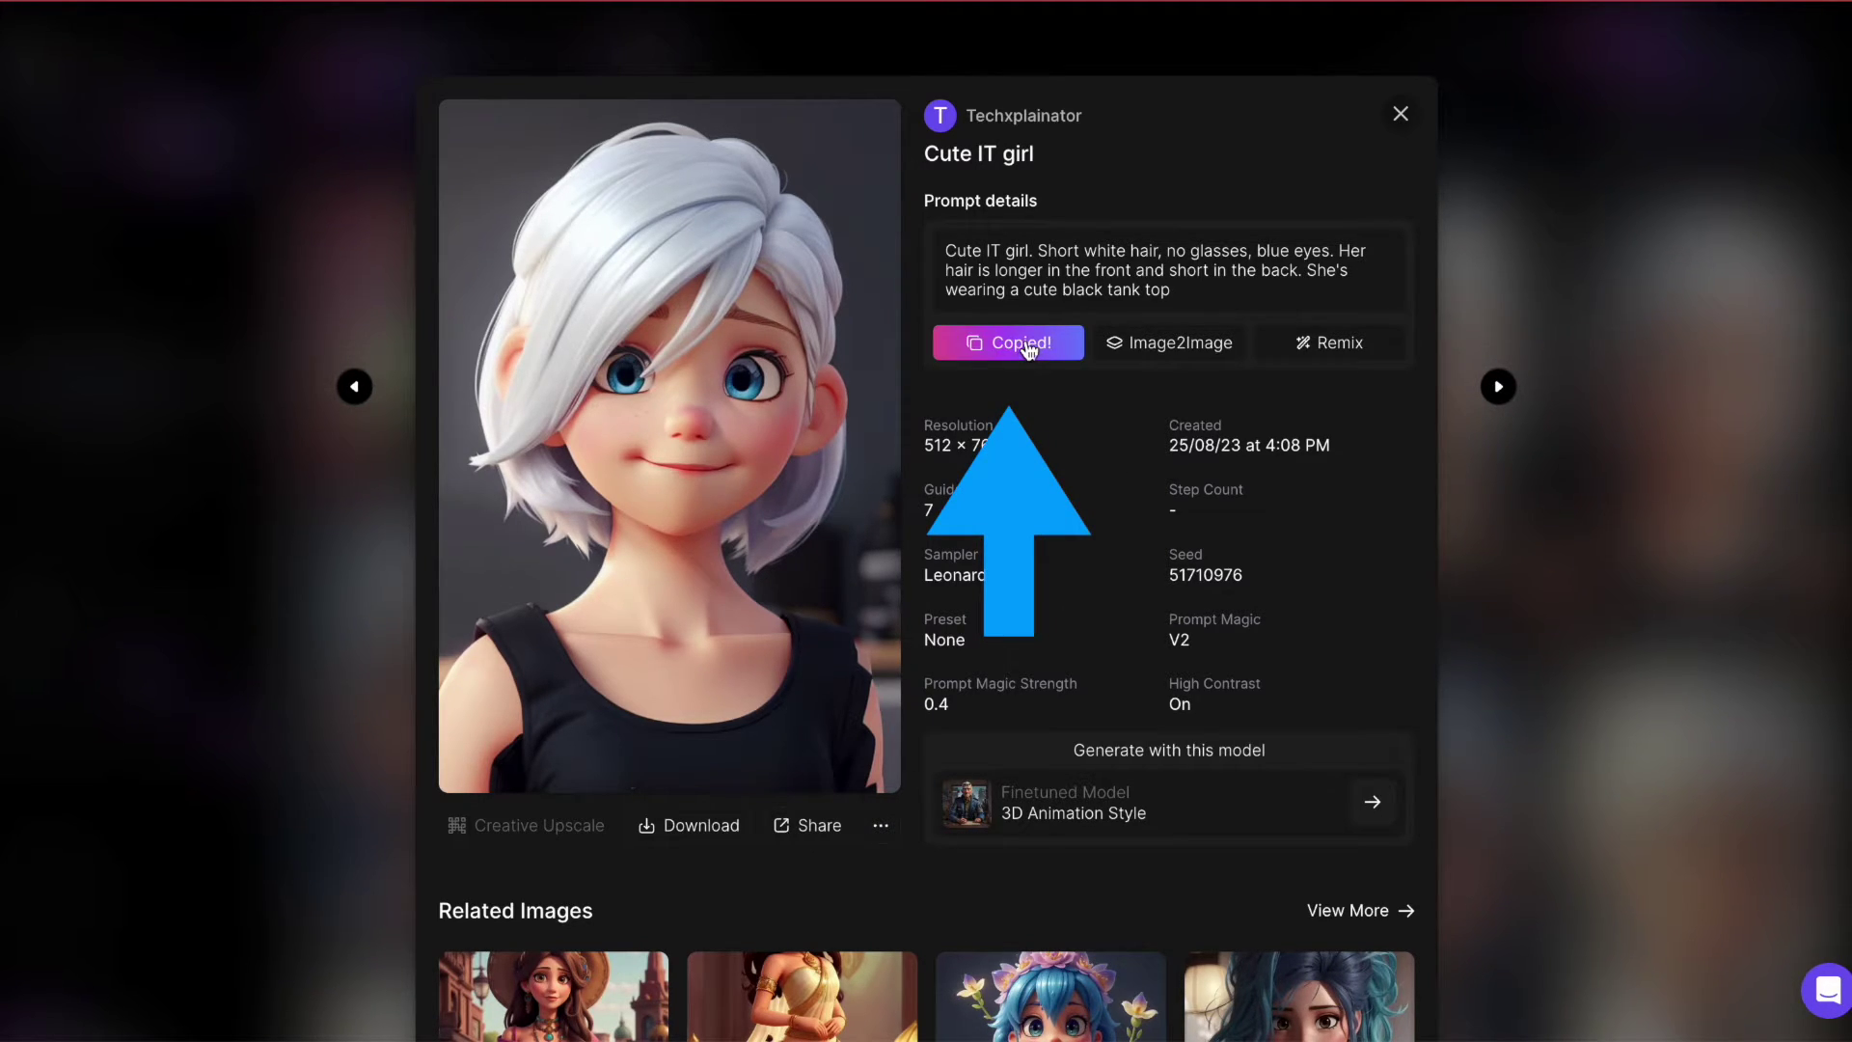
left_click(881, 827)
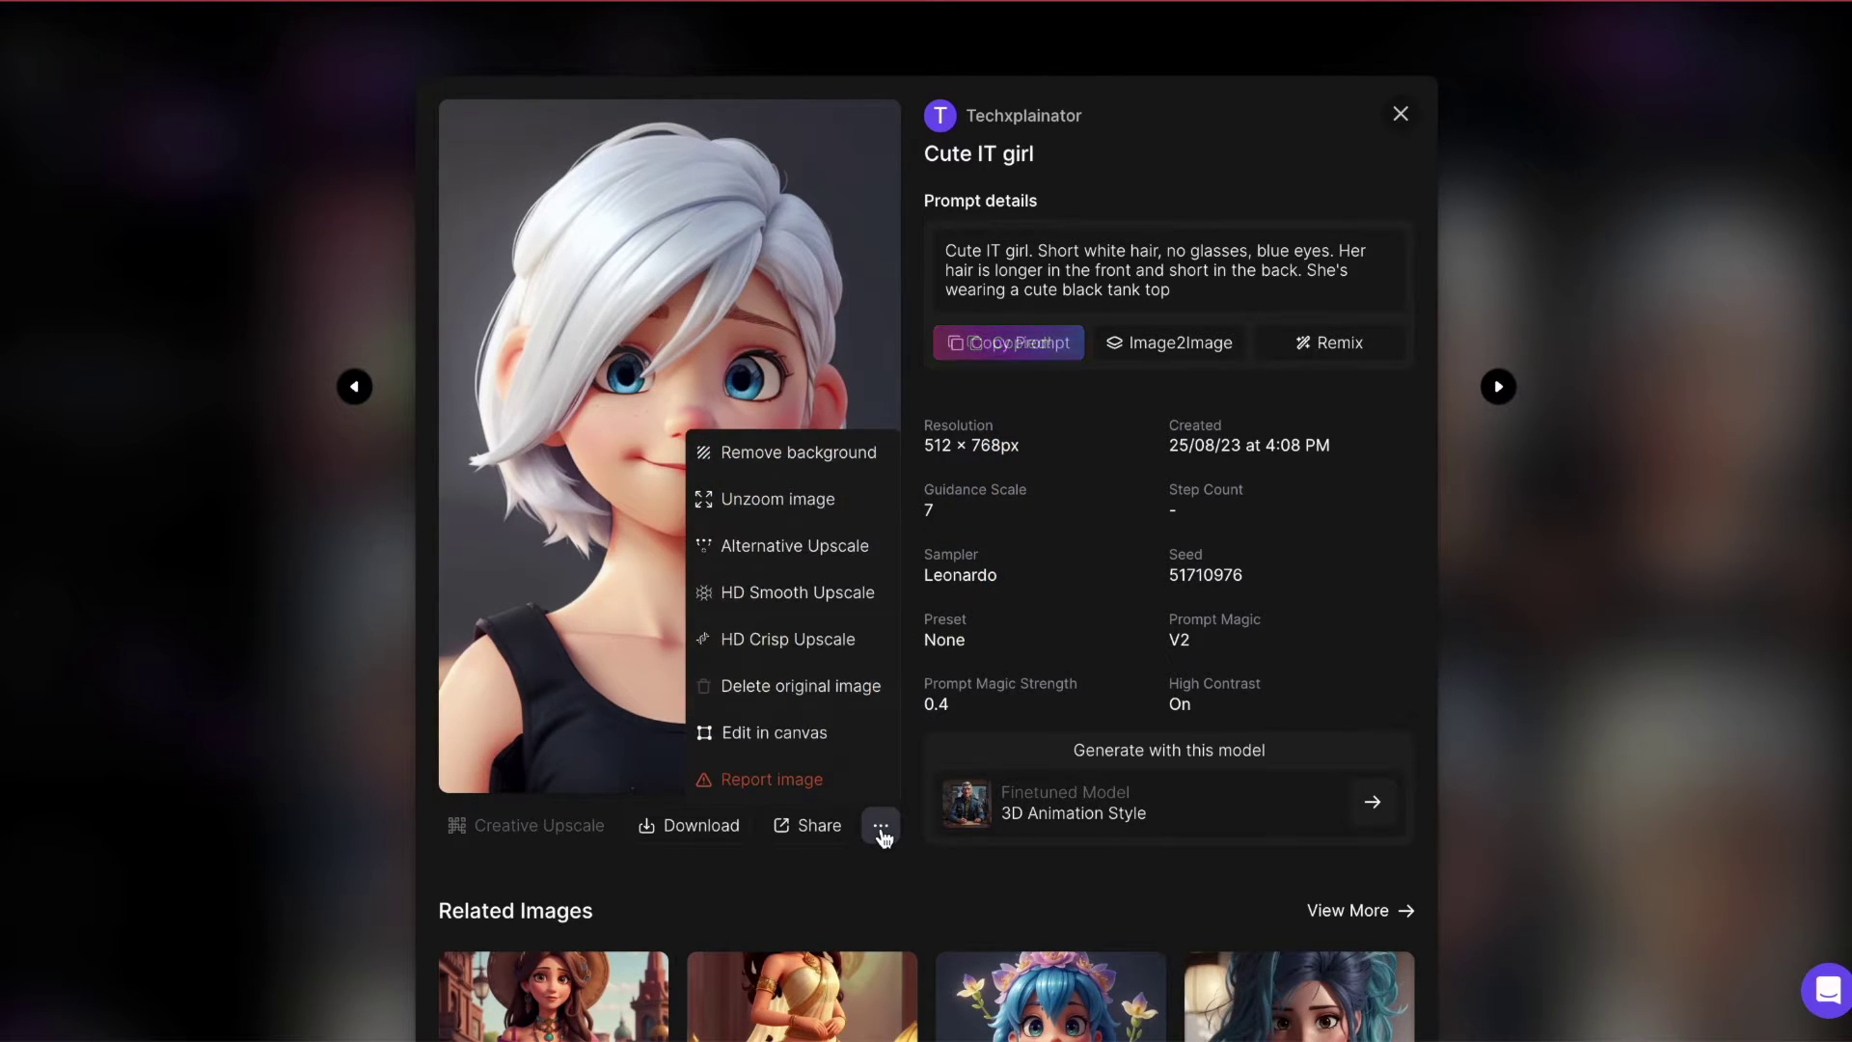
- Open the portrait in Canvas and replace the 'continue image' prompt with the copied portrait prompt
left_click(806, 733)
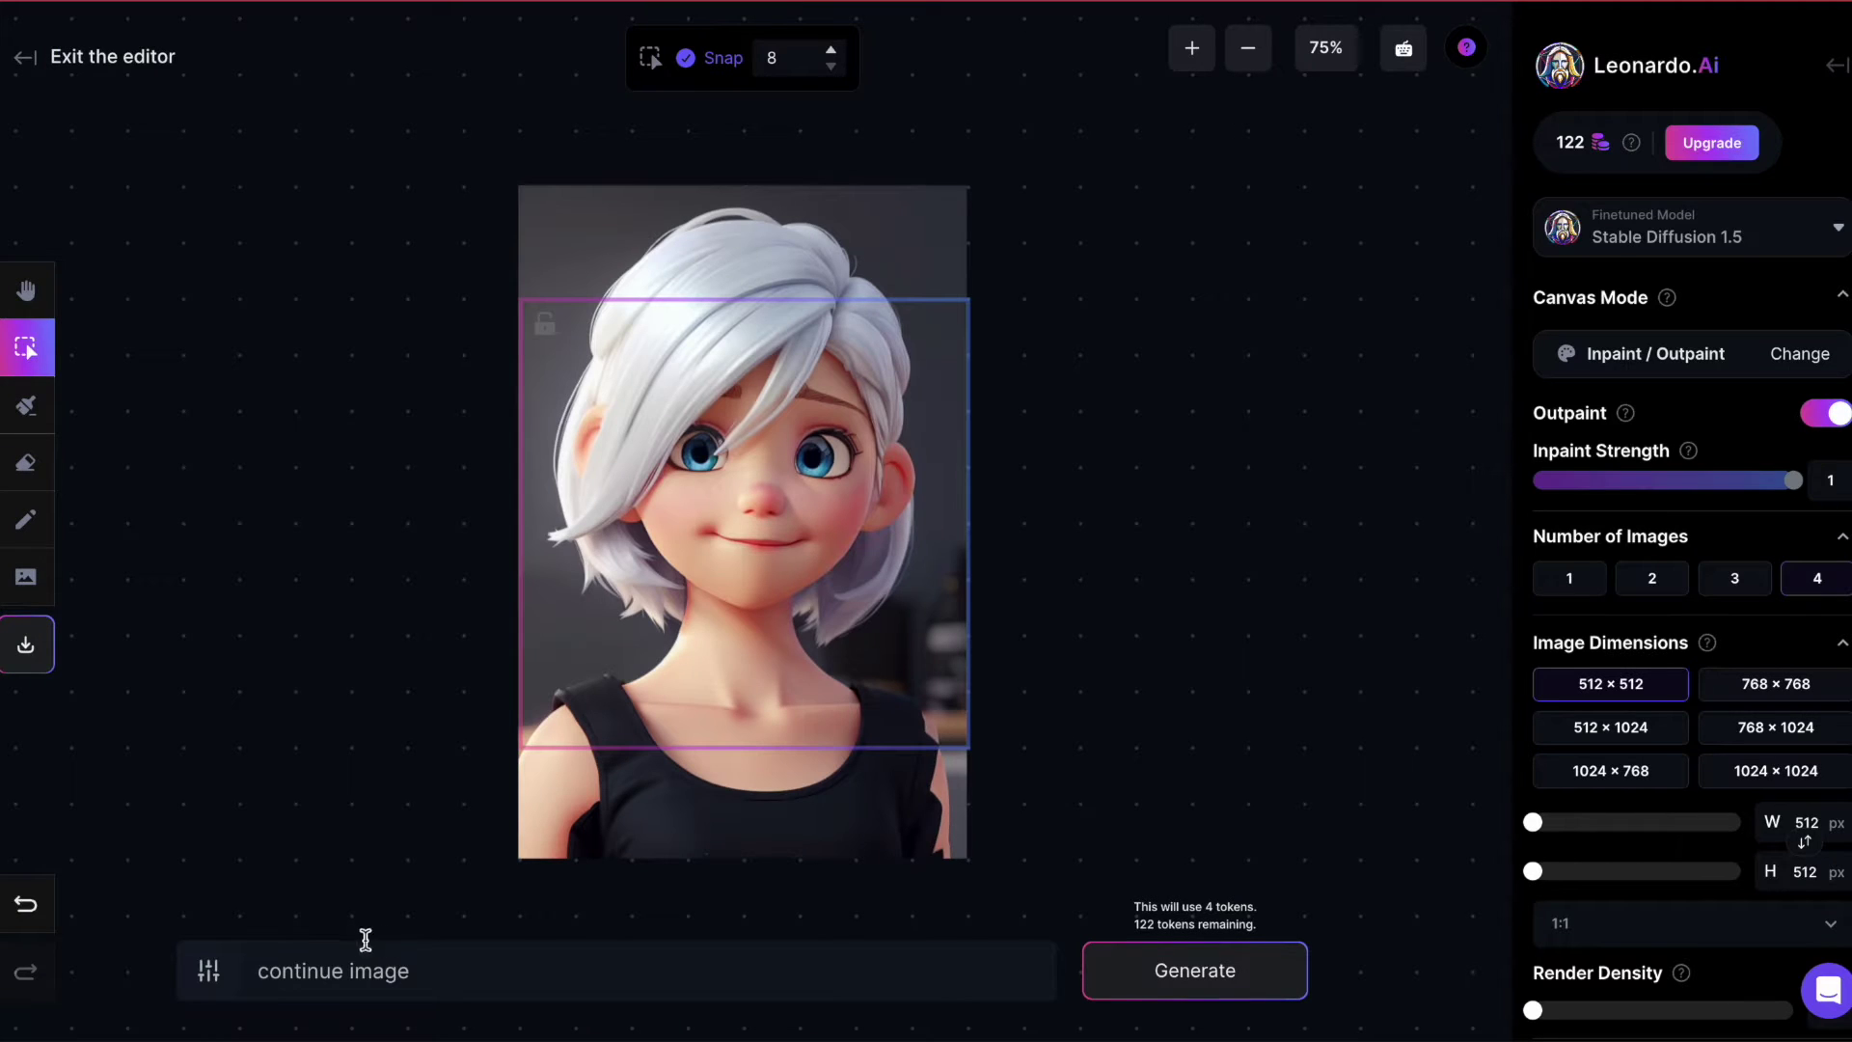
left_click(336, 968)
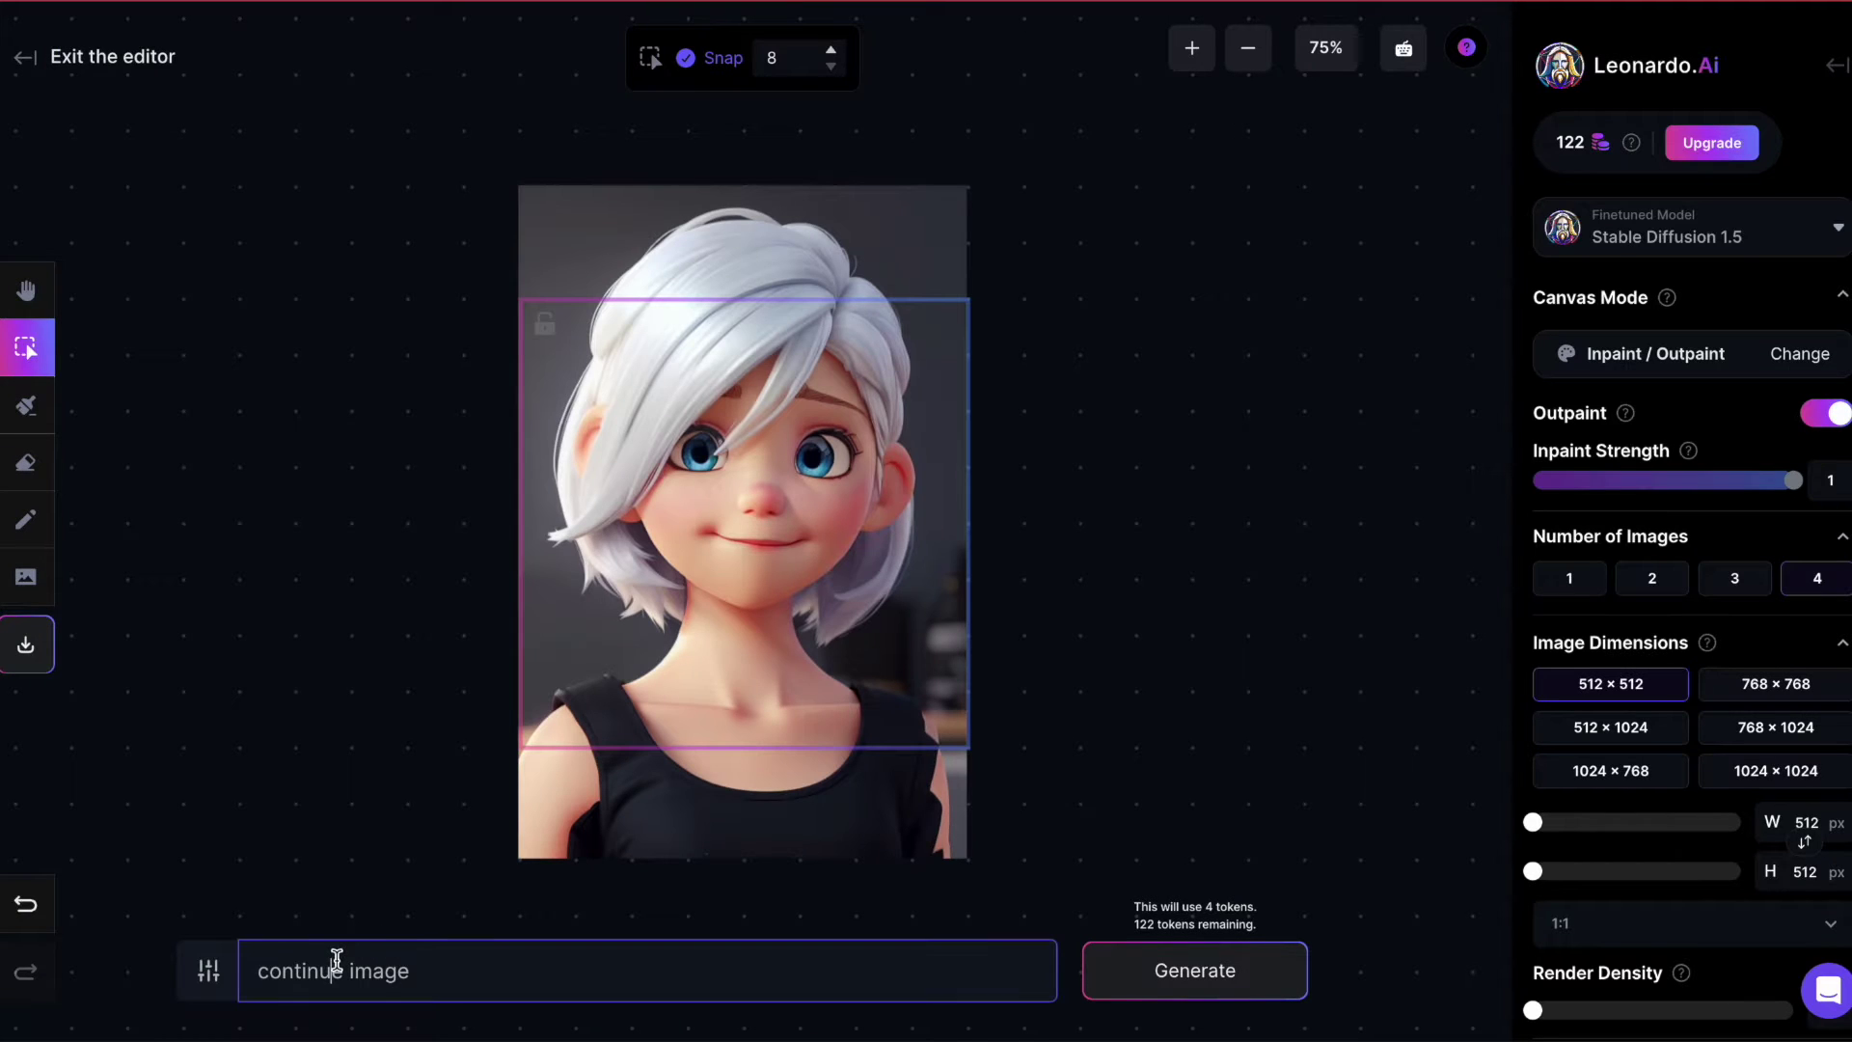
key("ctrl+a")
key("ctrl+v")
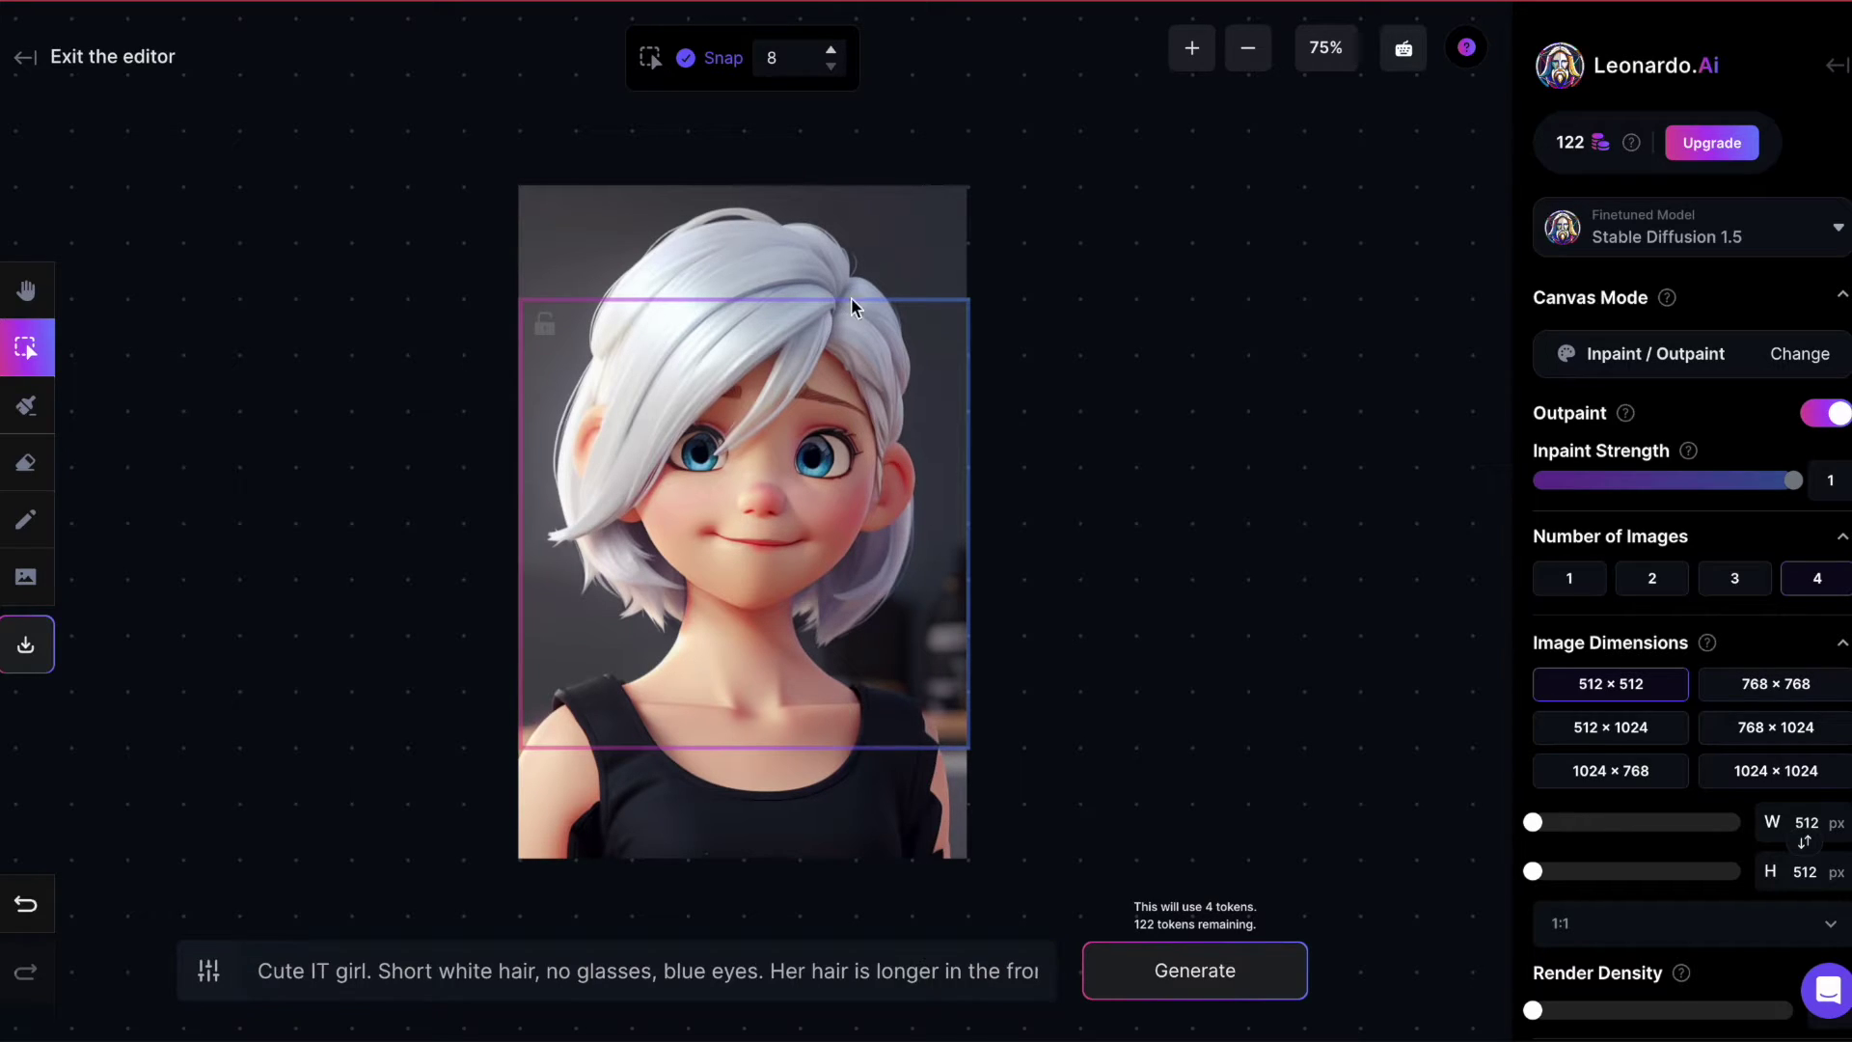
- Set the outpaint frame to 1024 × 1024 and centre it around the portrait
left_click_drag(846, 300, 1068, 190)
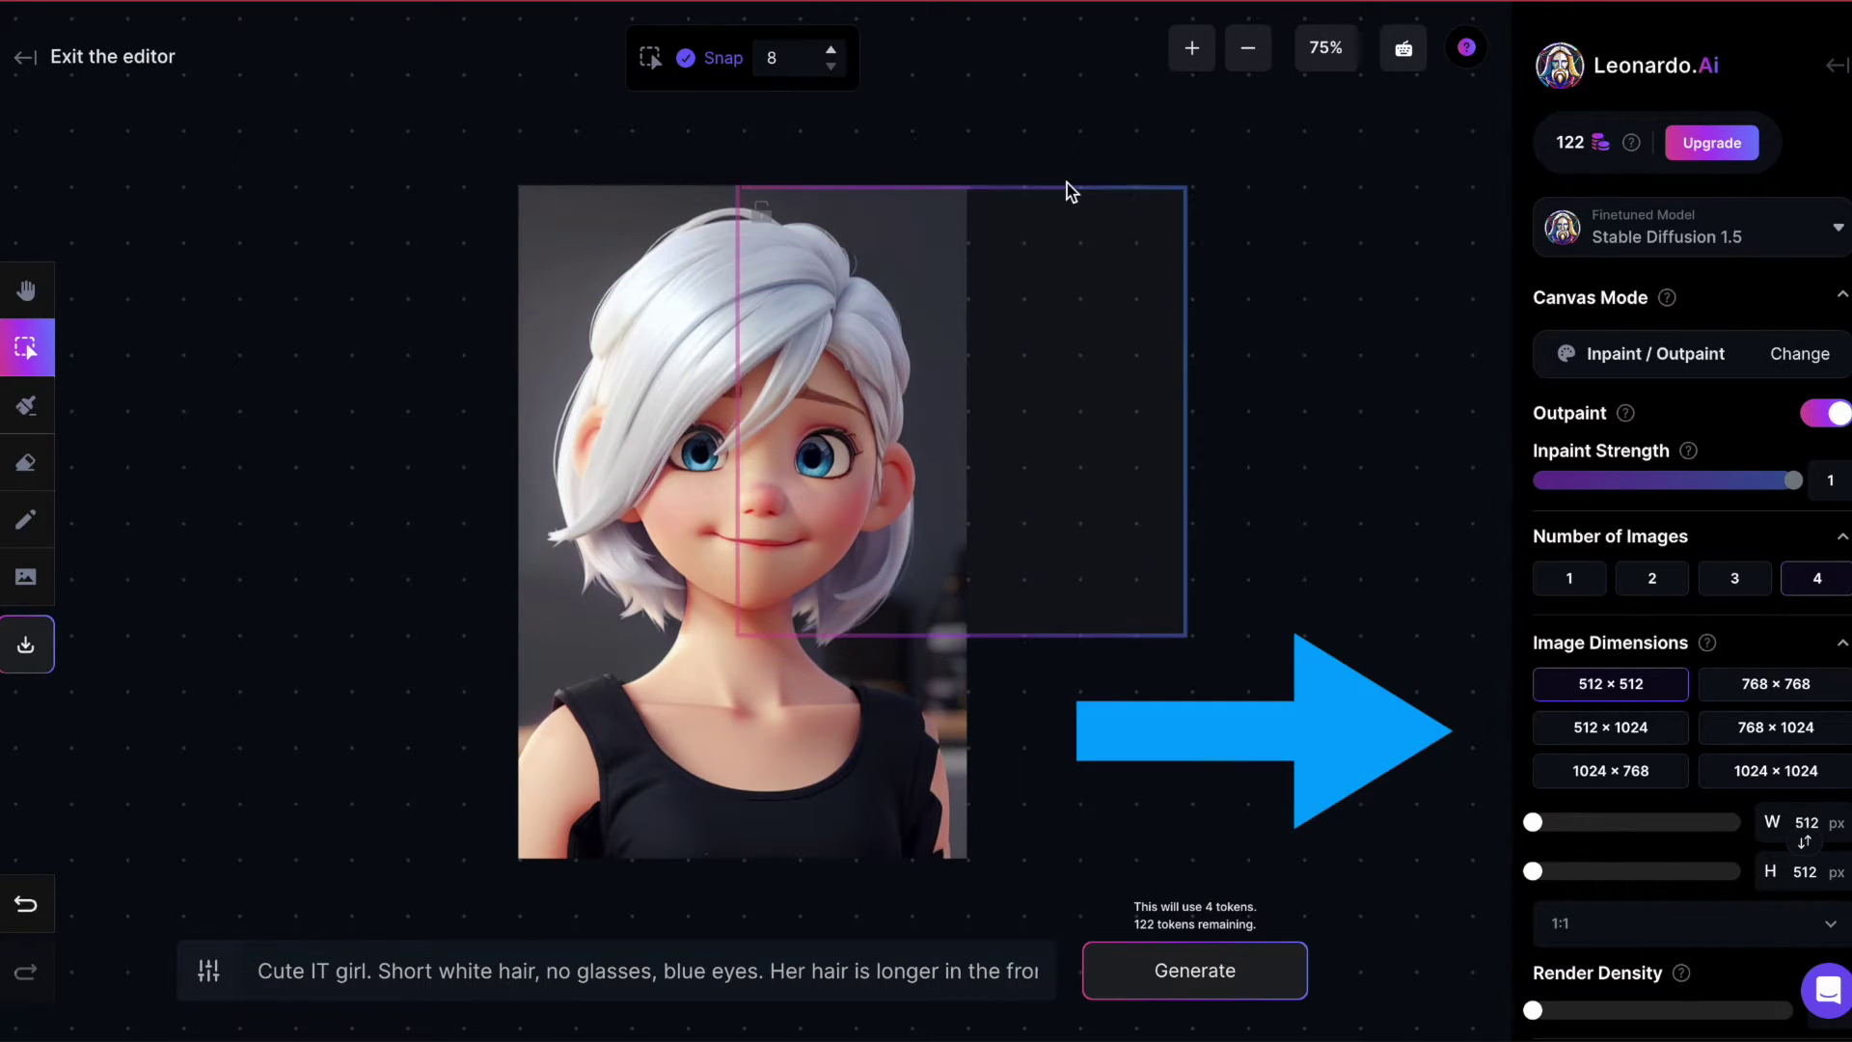
left_click(1726, 771)
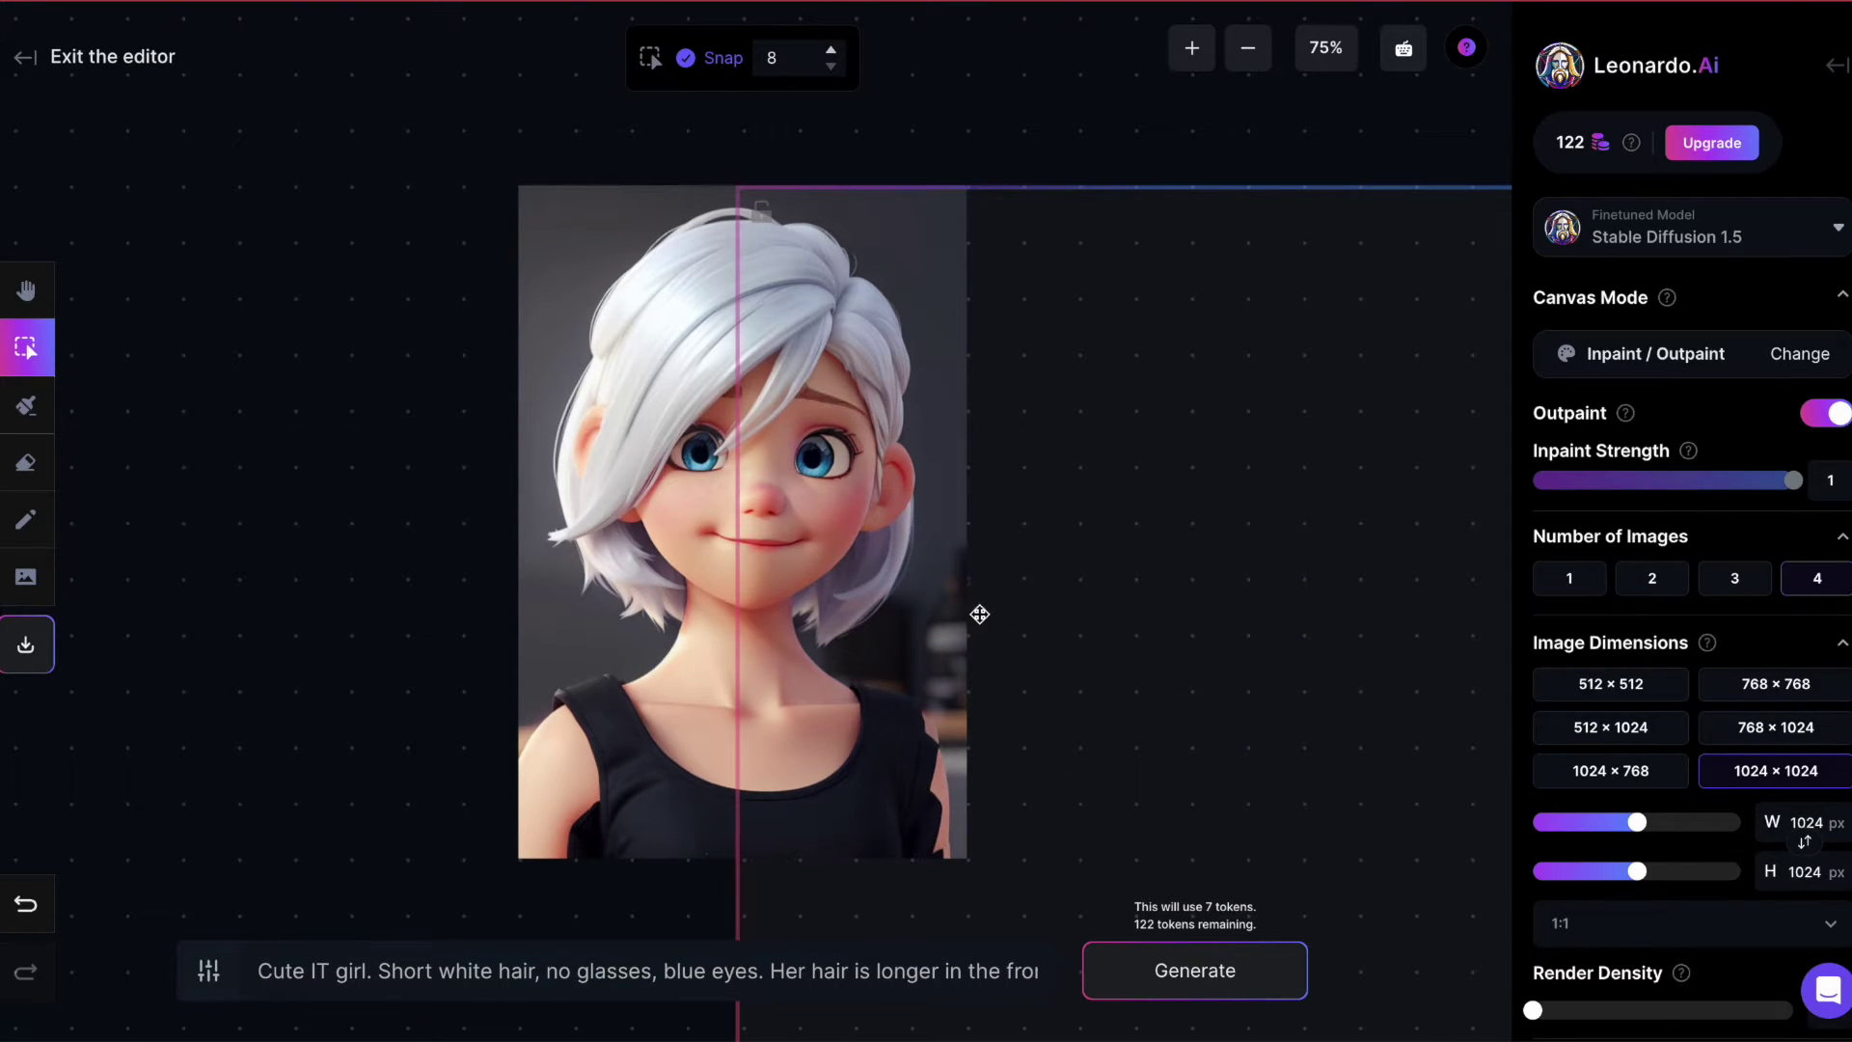
scroll(984, 613, "down", 4)
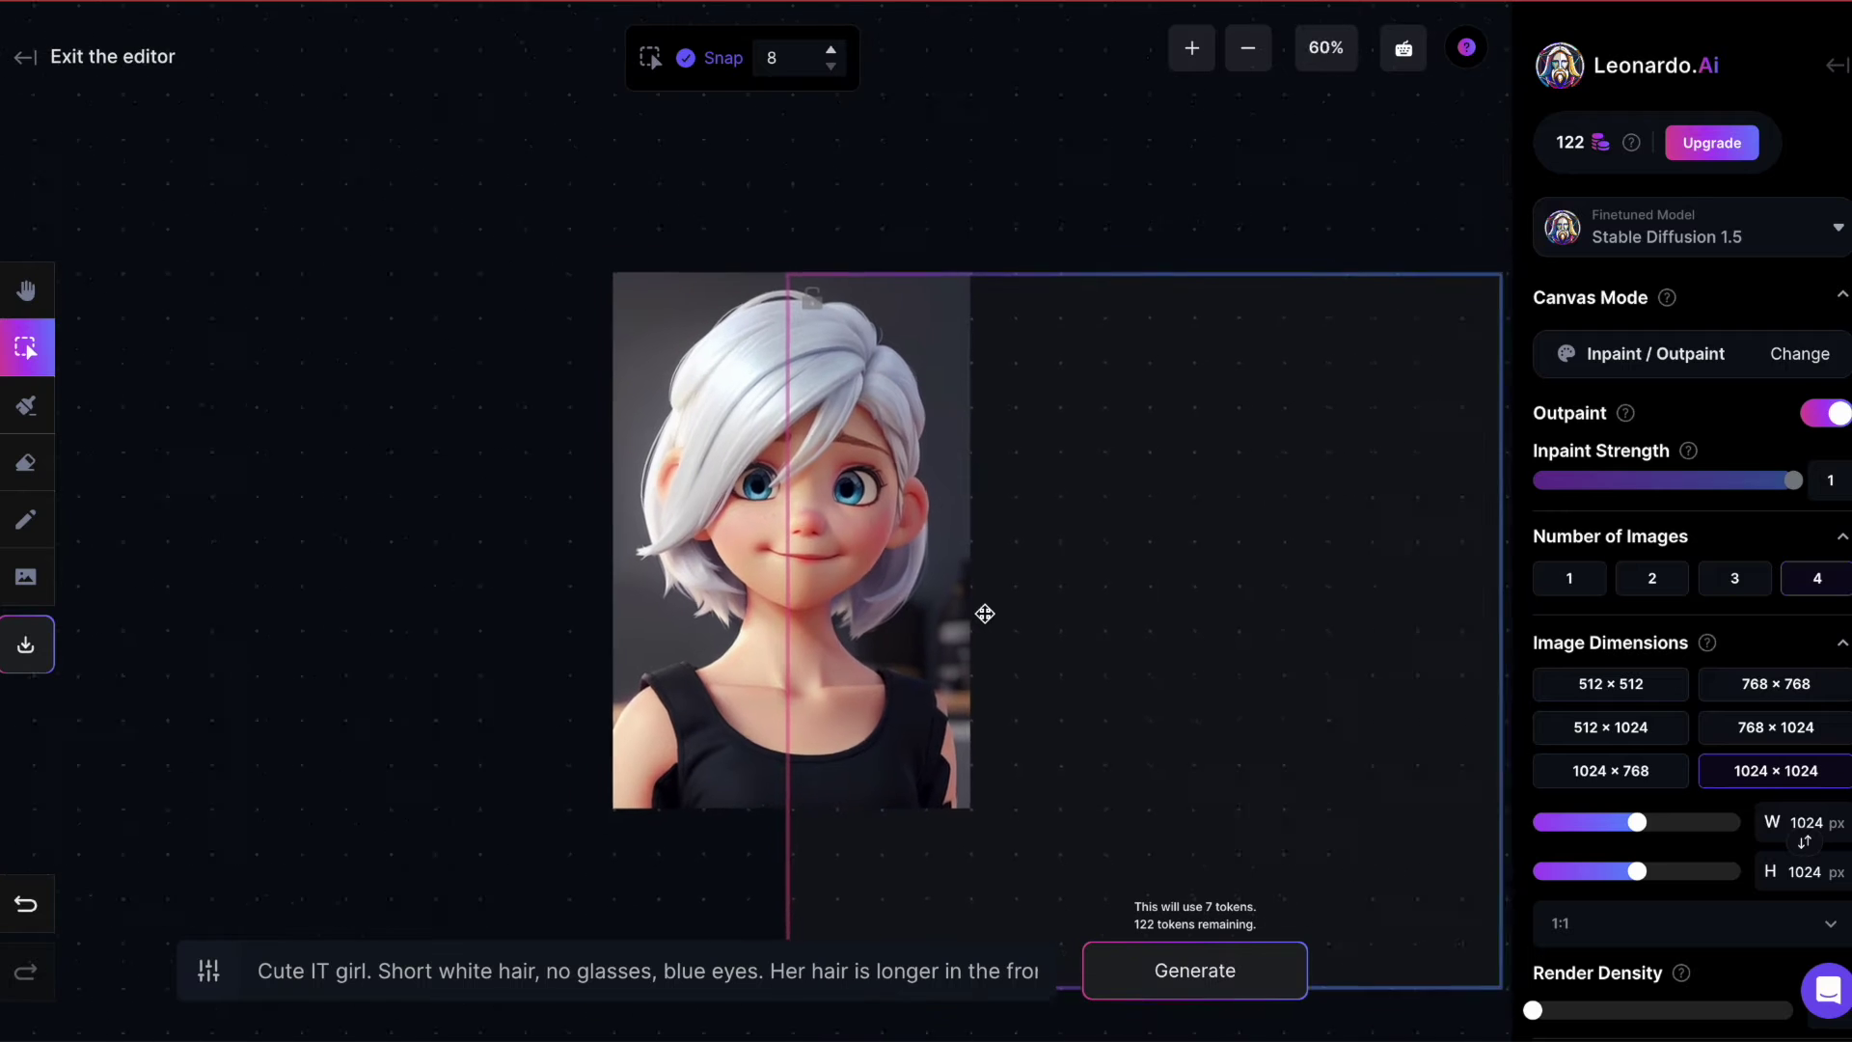
scroll(984, 612, "down", 2)
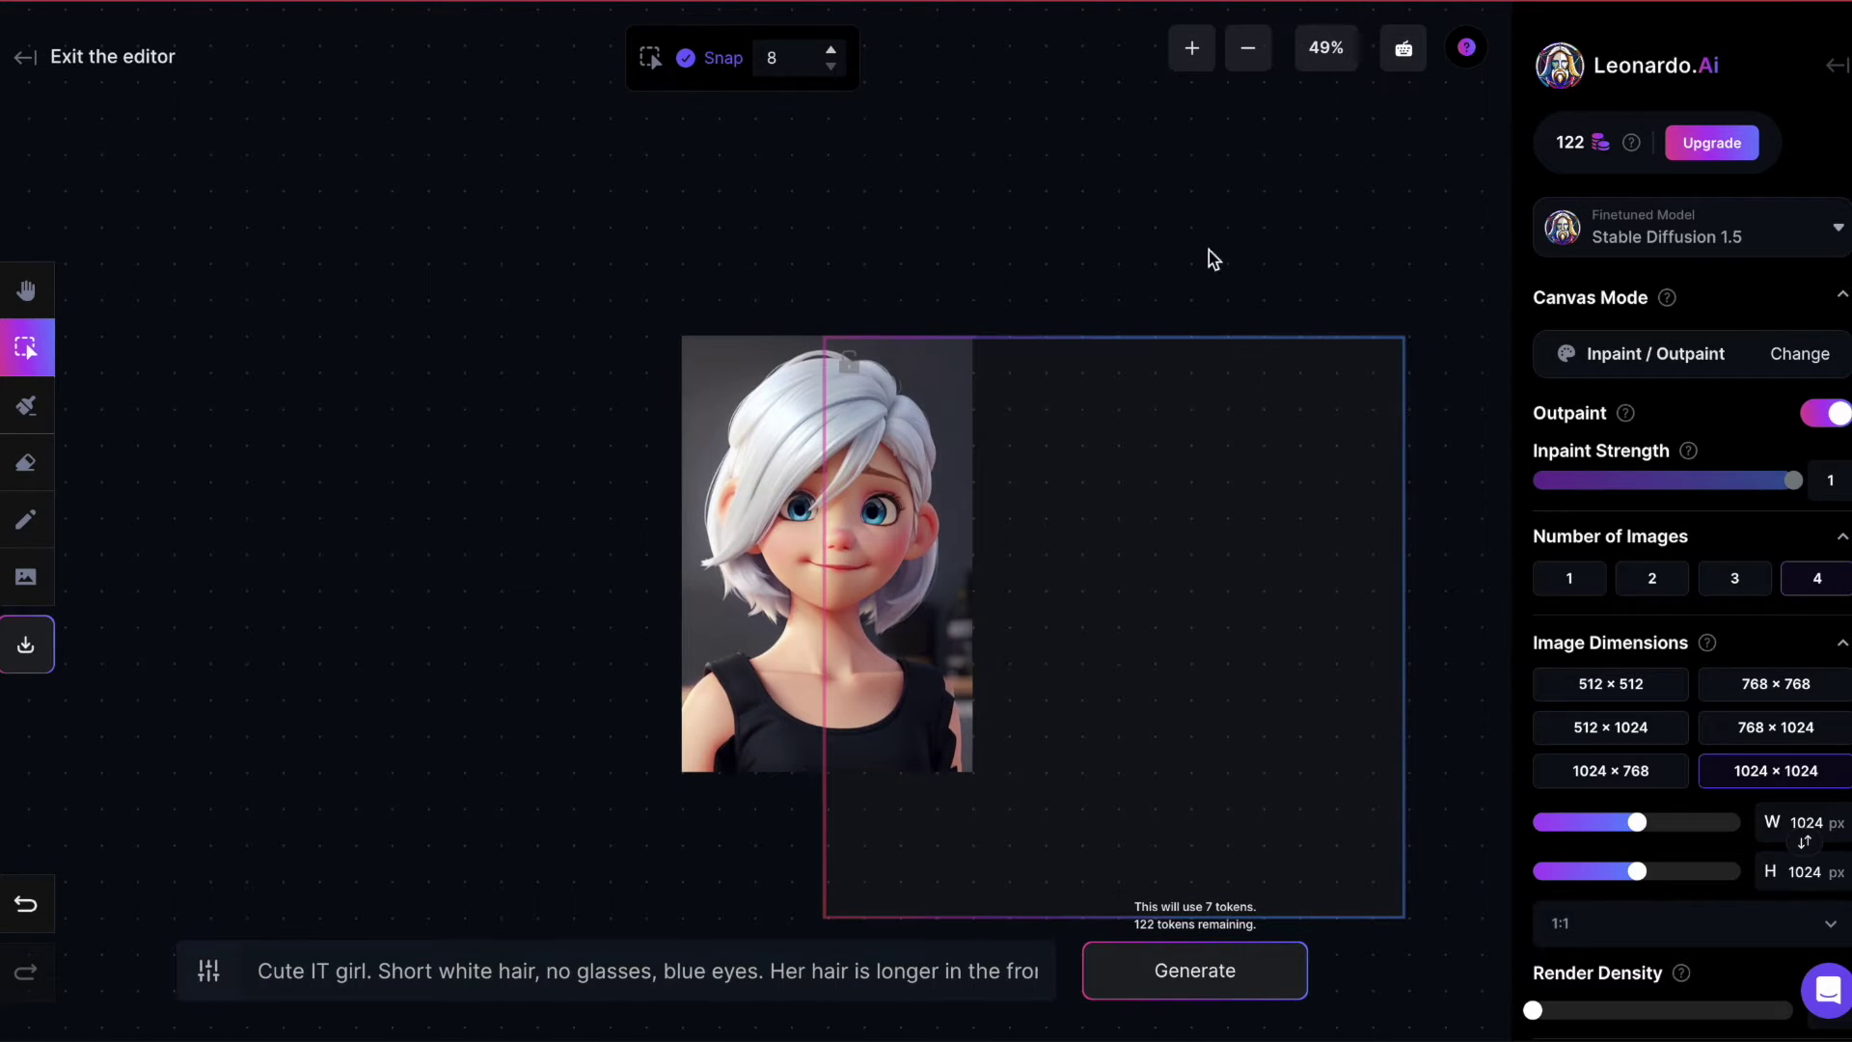
left_click_drag(1165, 341, 875, 288)
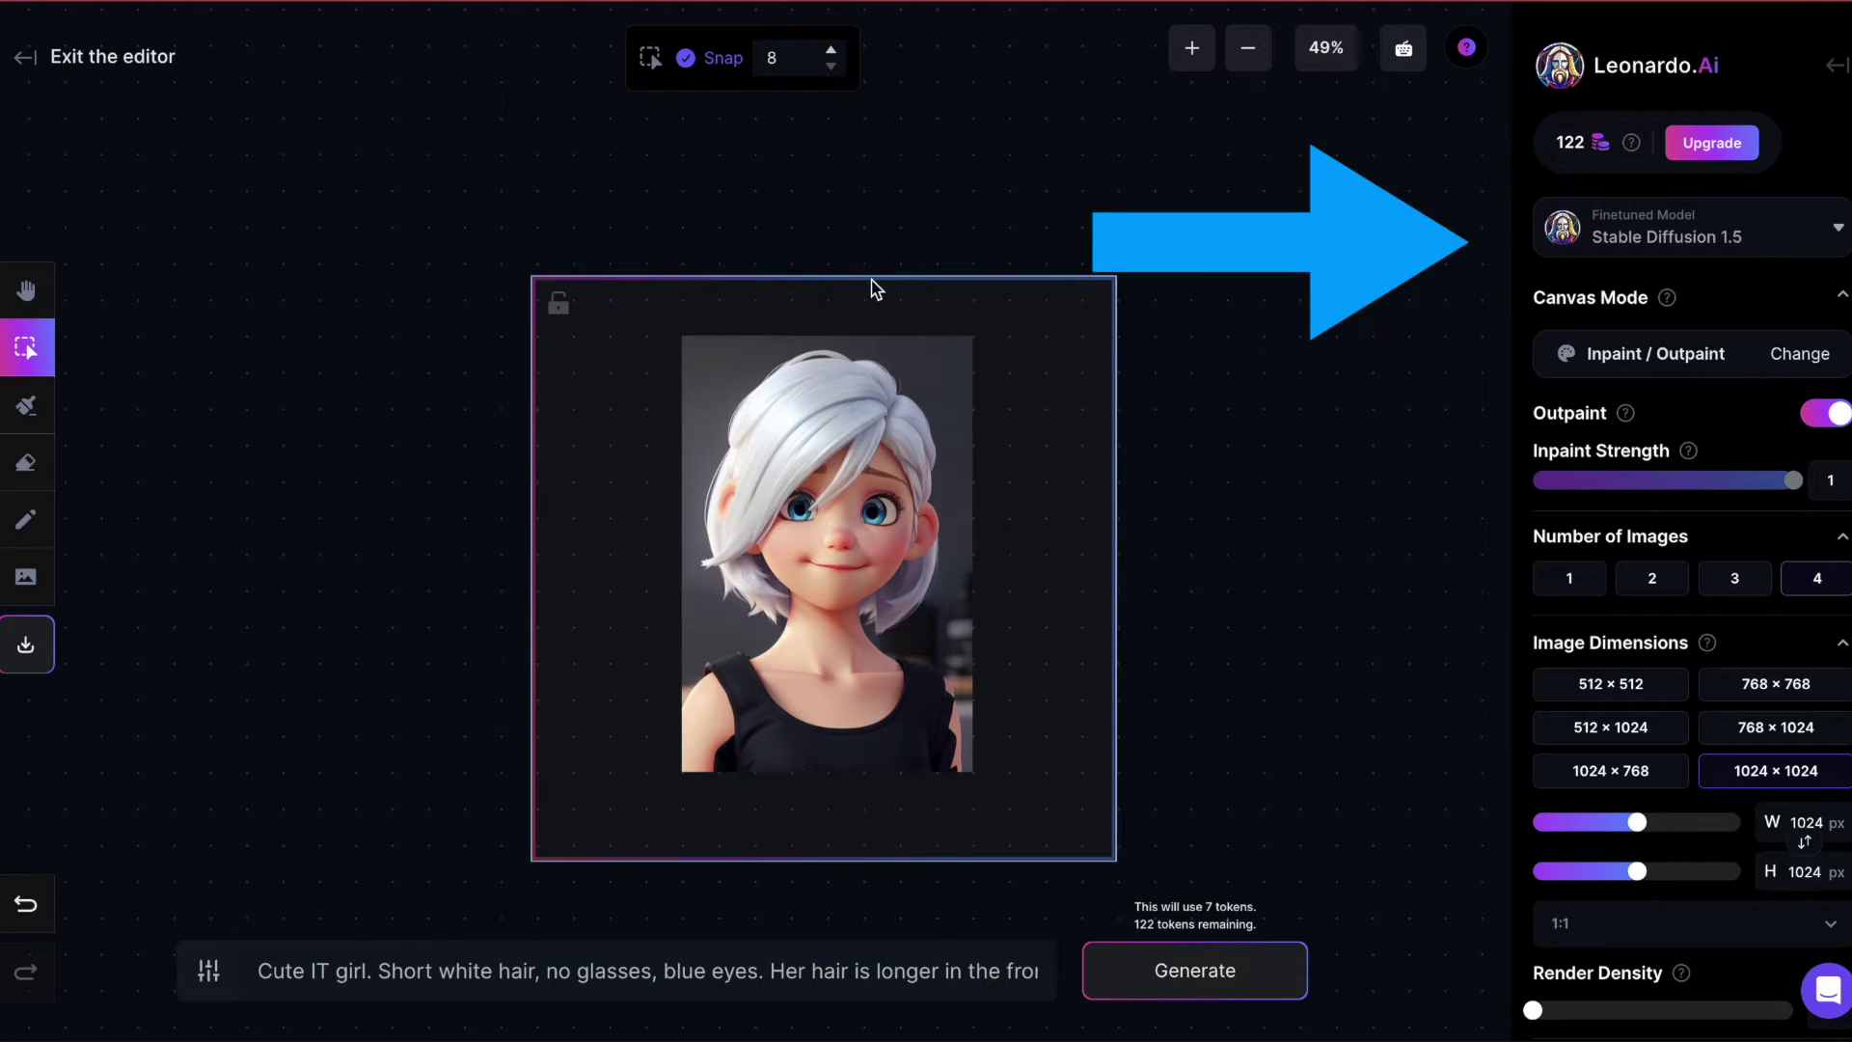
- Outpaint the portrait with the 3D Animation Style model and accept result 2 of 4
left_click(1655, 237)
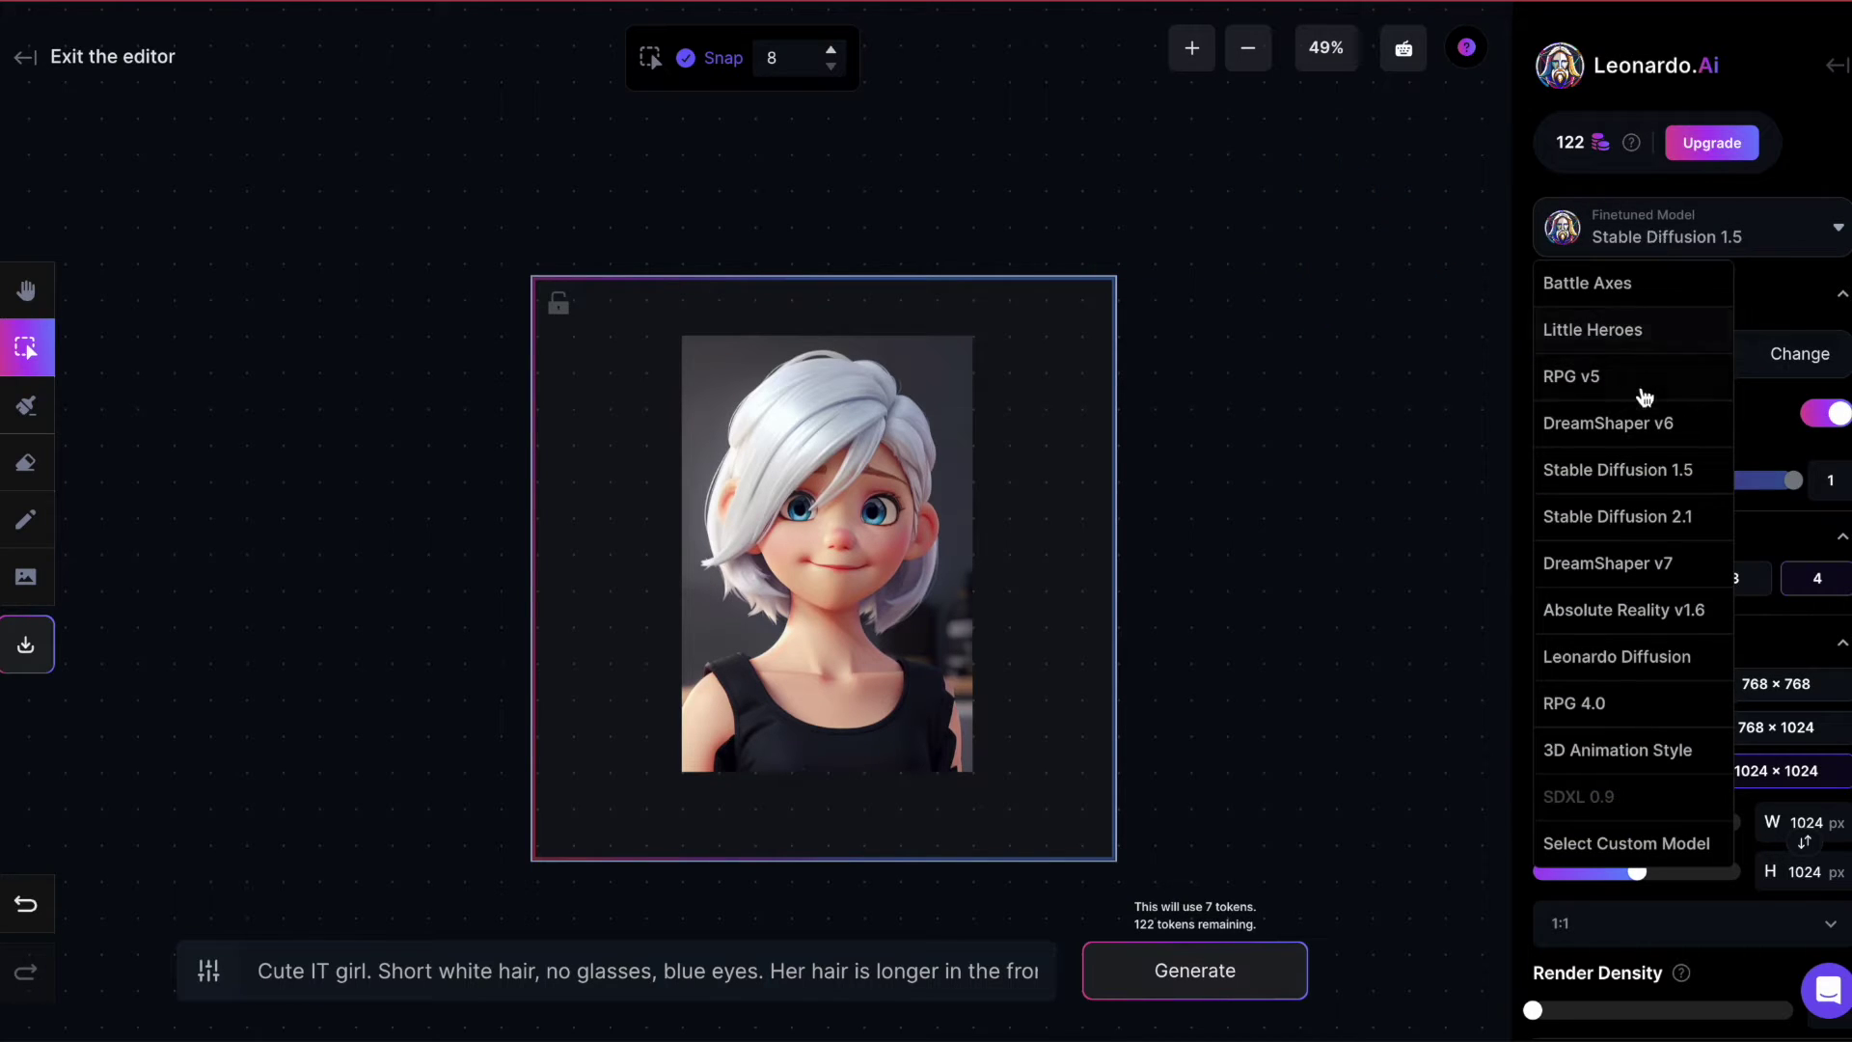
left_click(1623, 752)
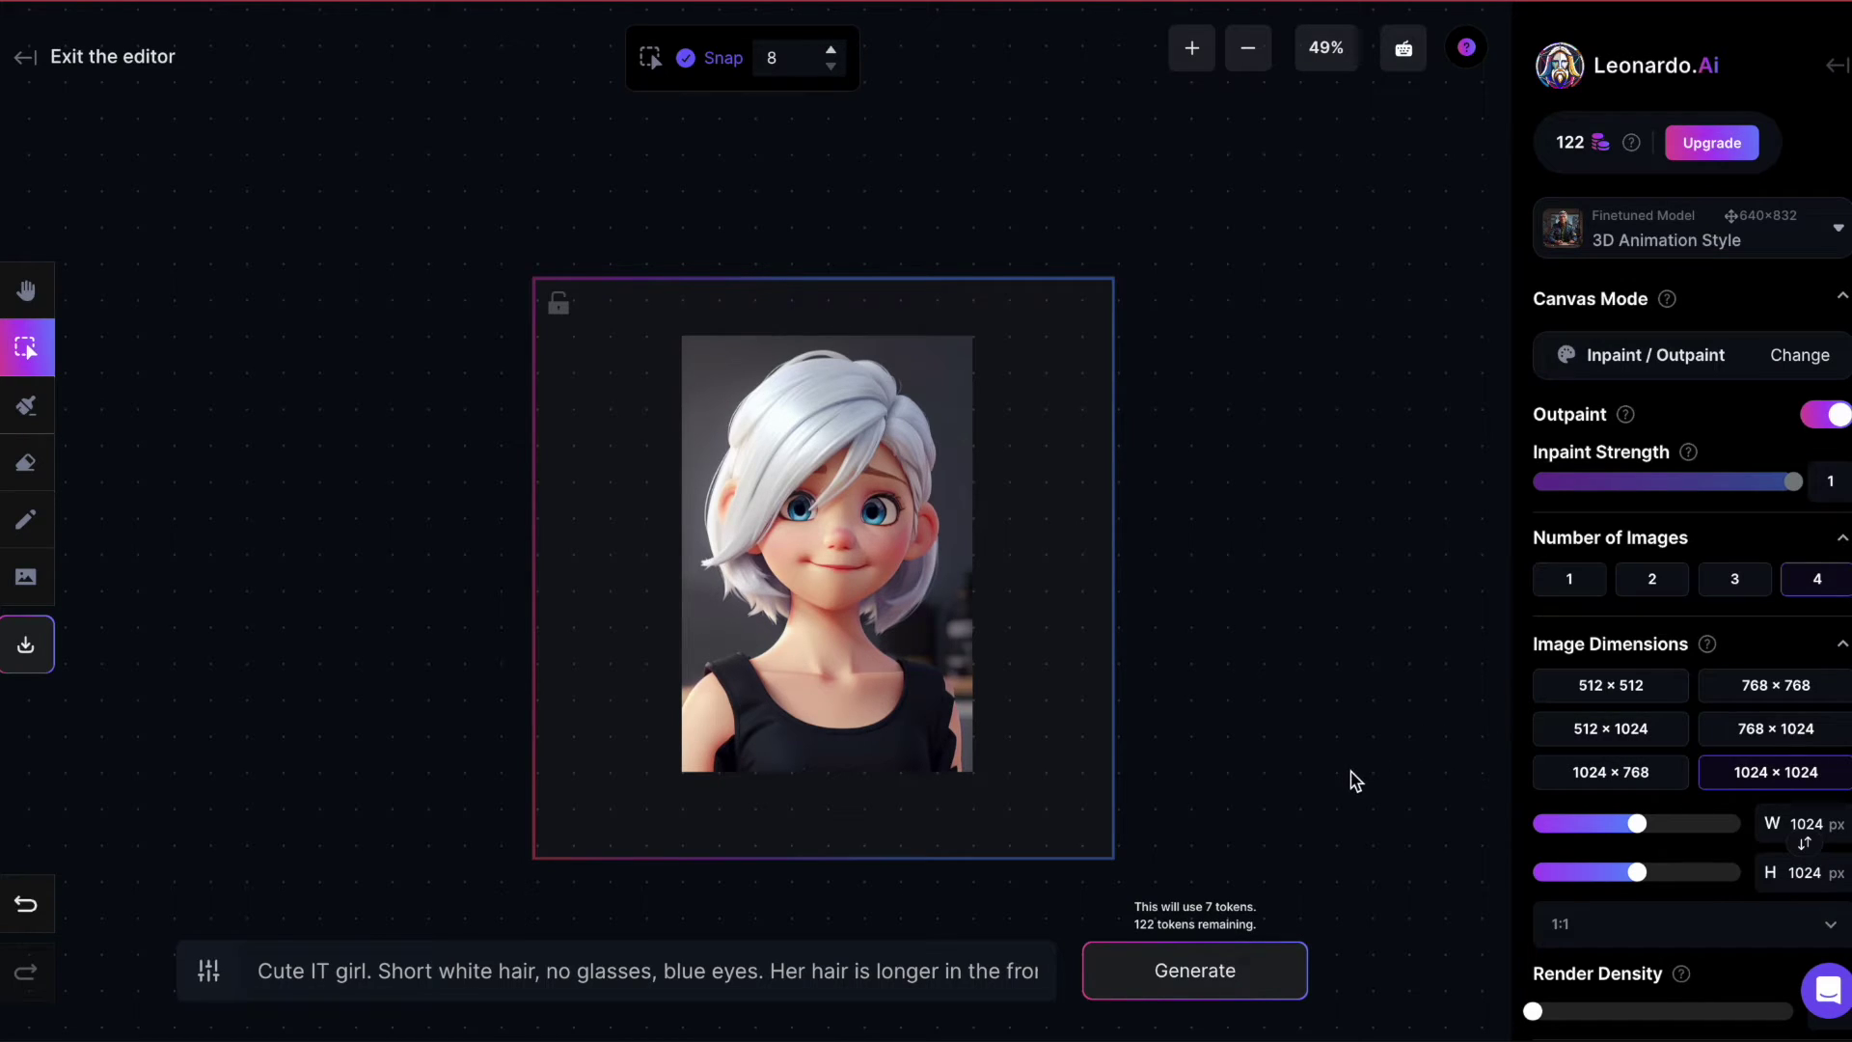
left_click(1218, 983)
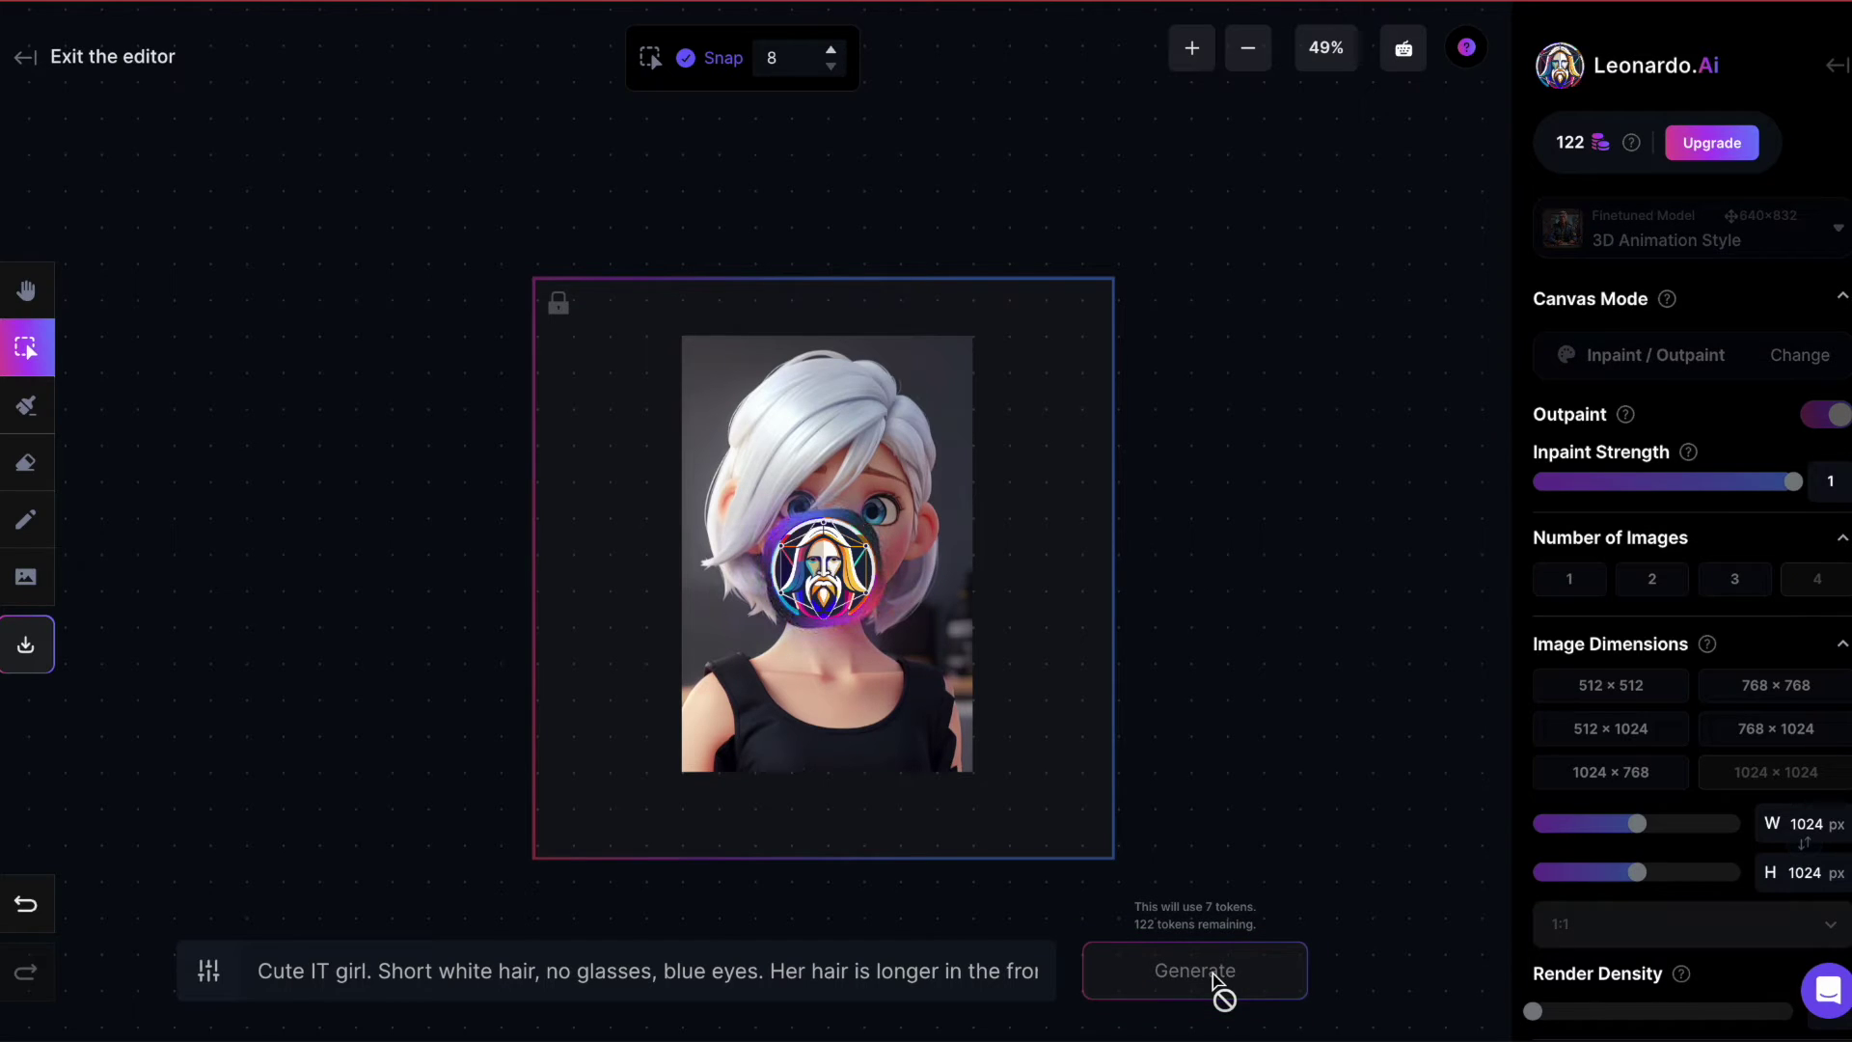
left_click(796, 894)
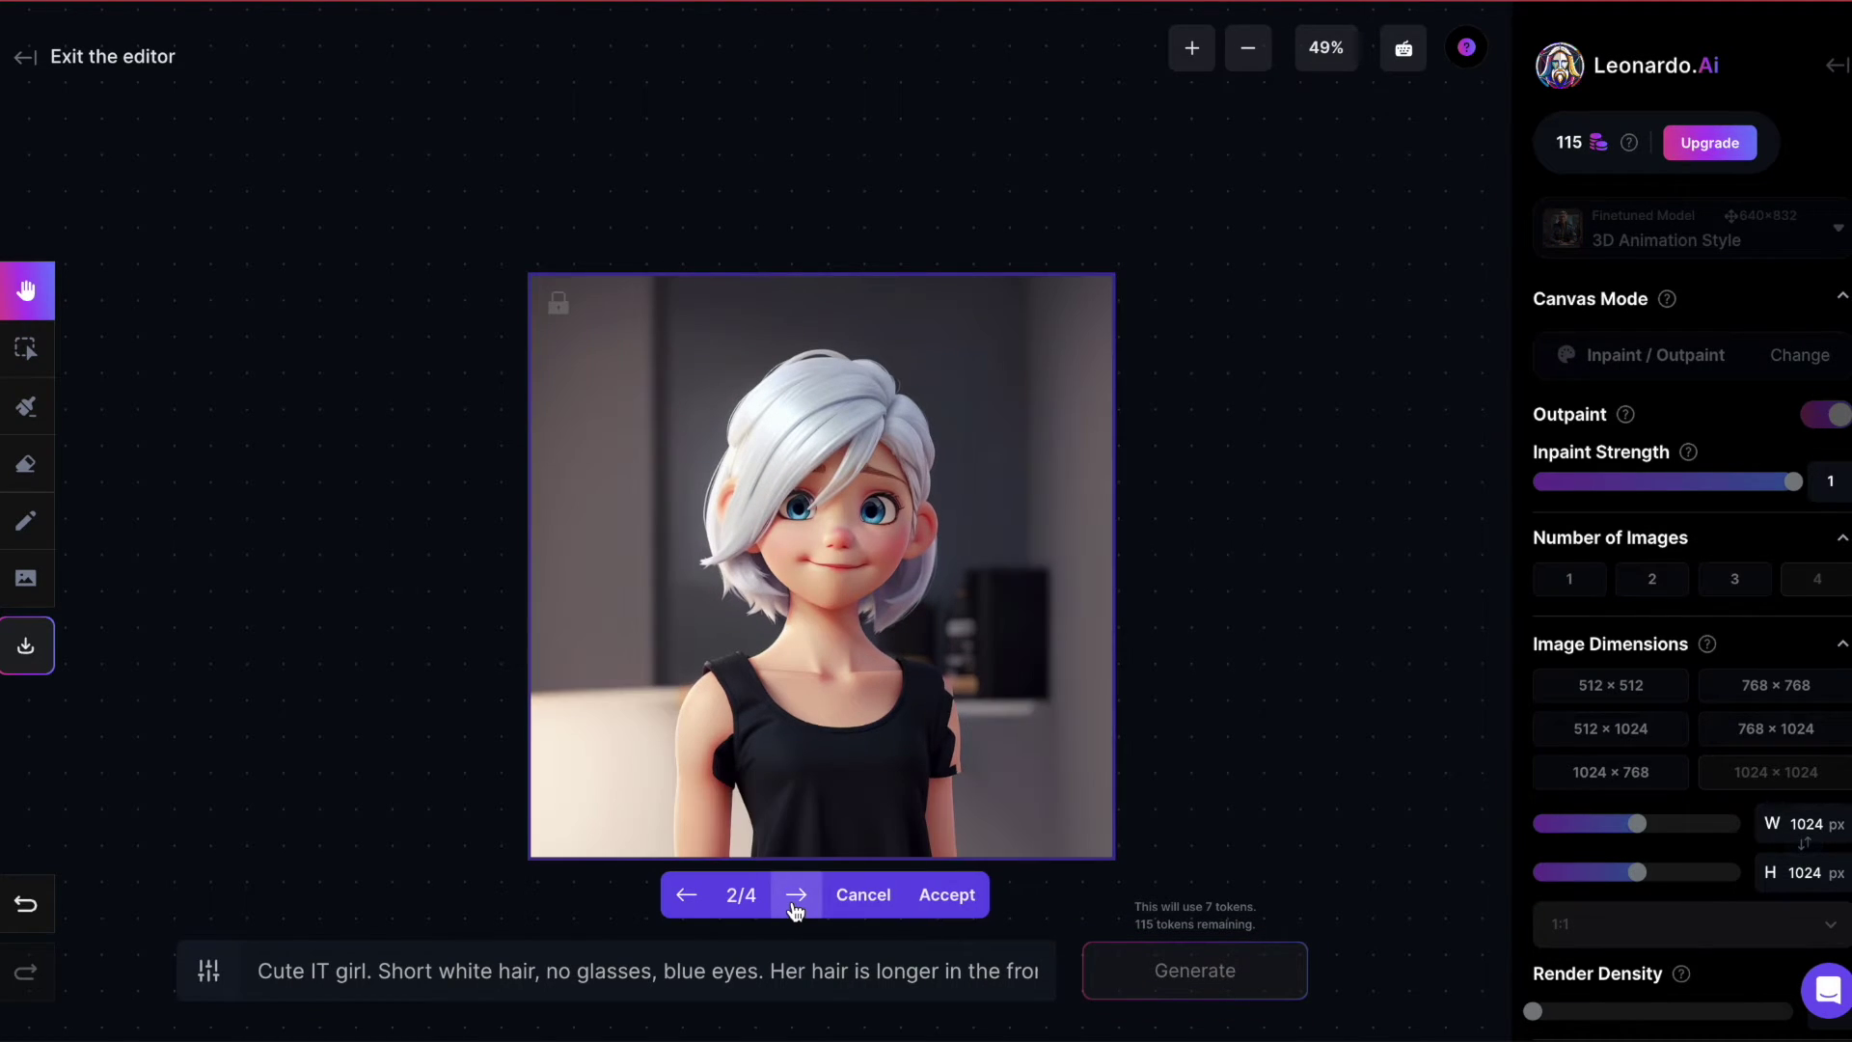
left_click(796, 894)
left_click(797, 895)
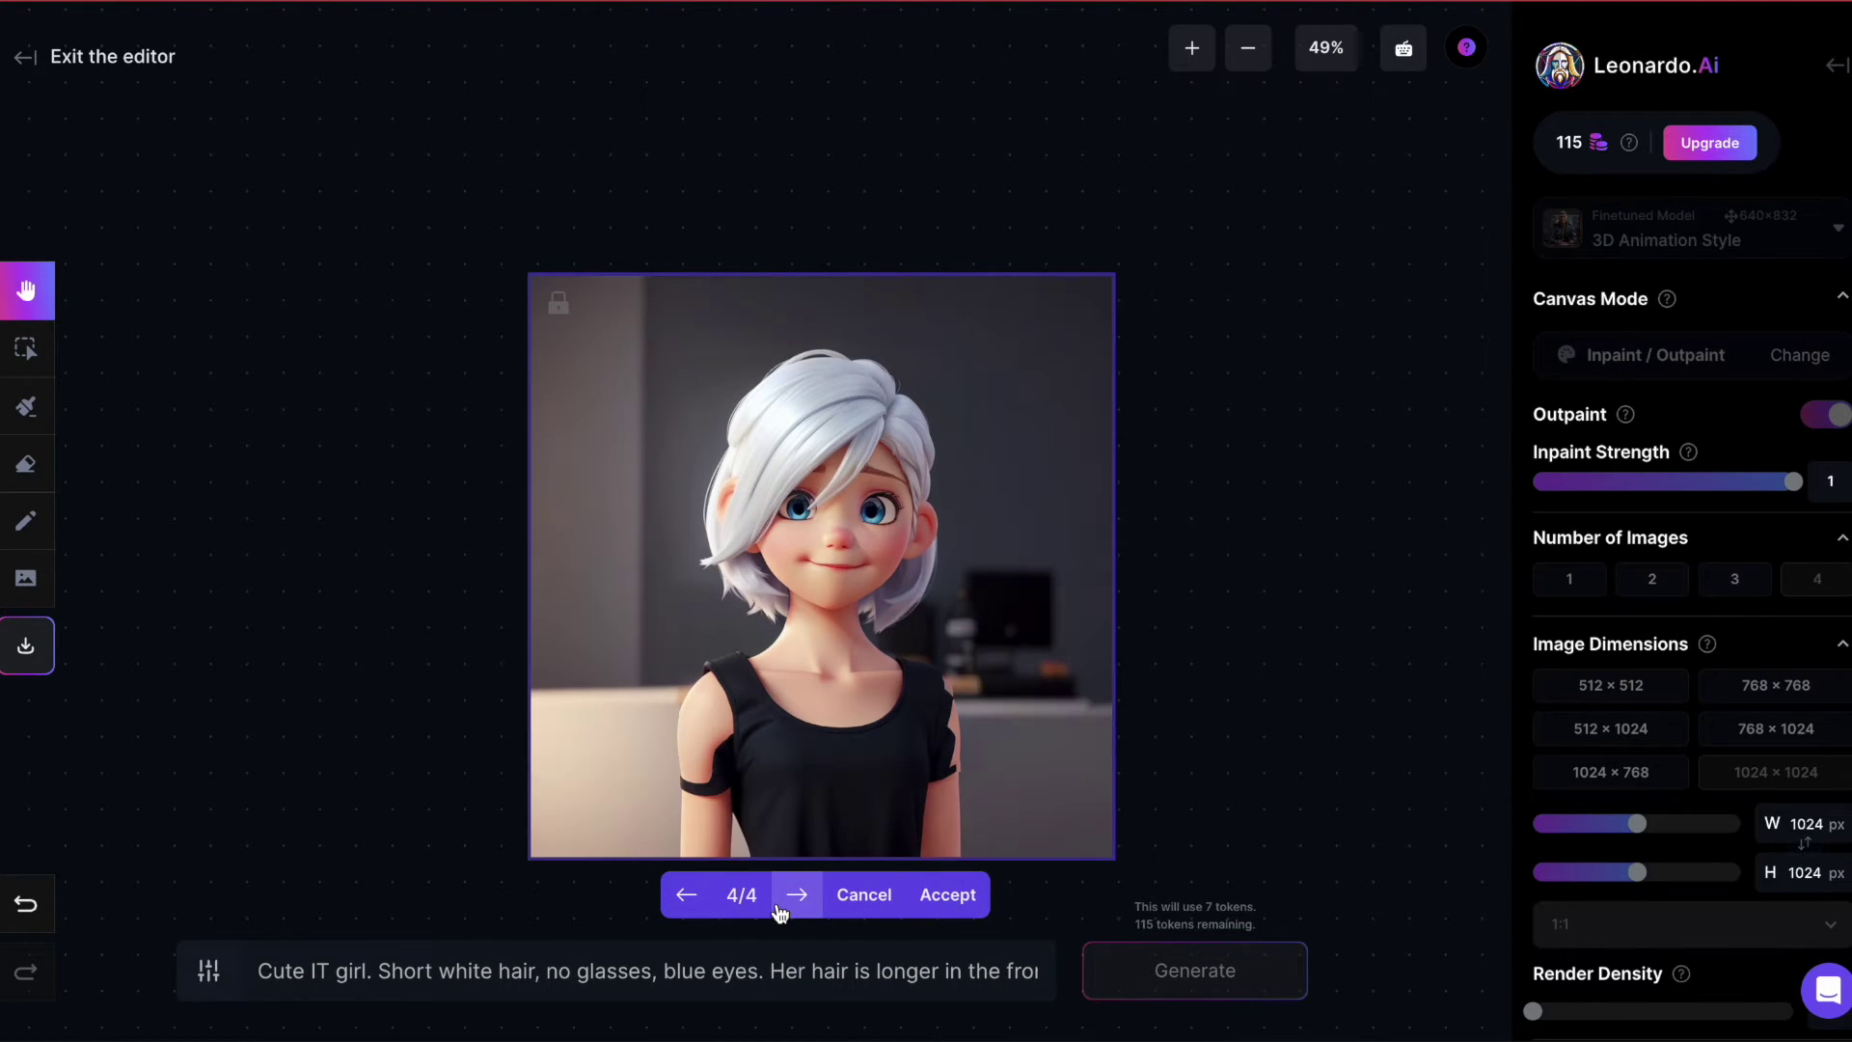
left_click(785, 897)
left_click(779, 897)
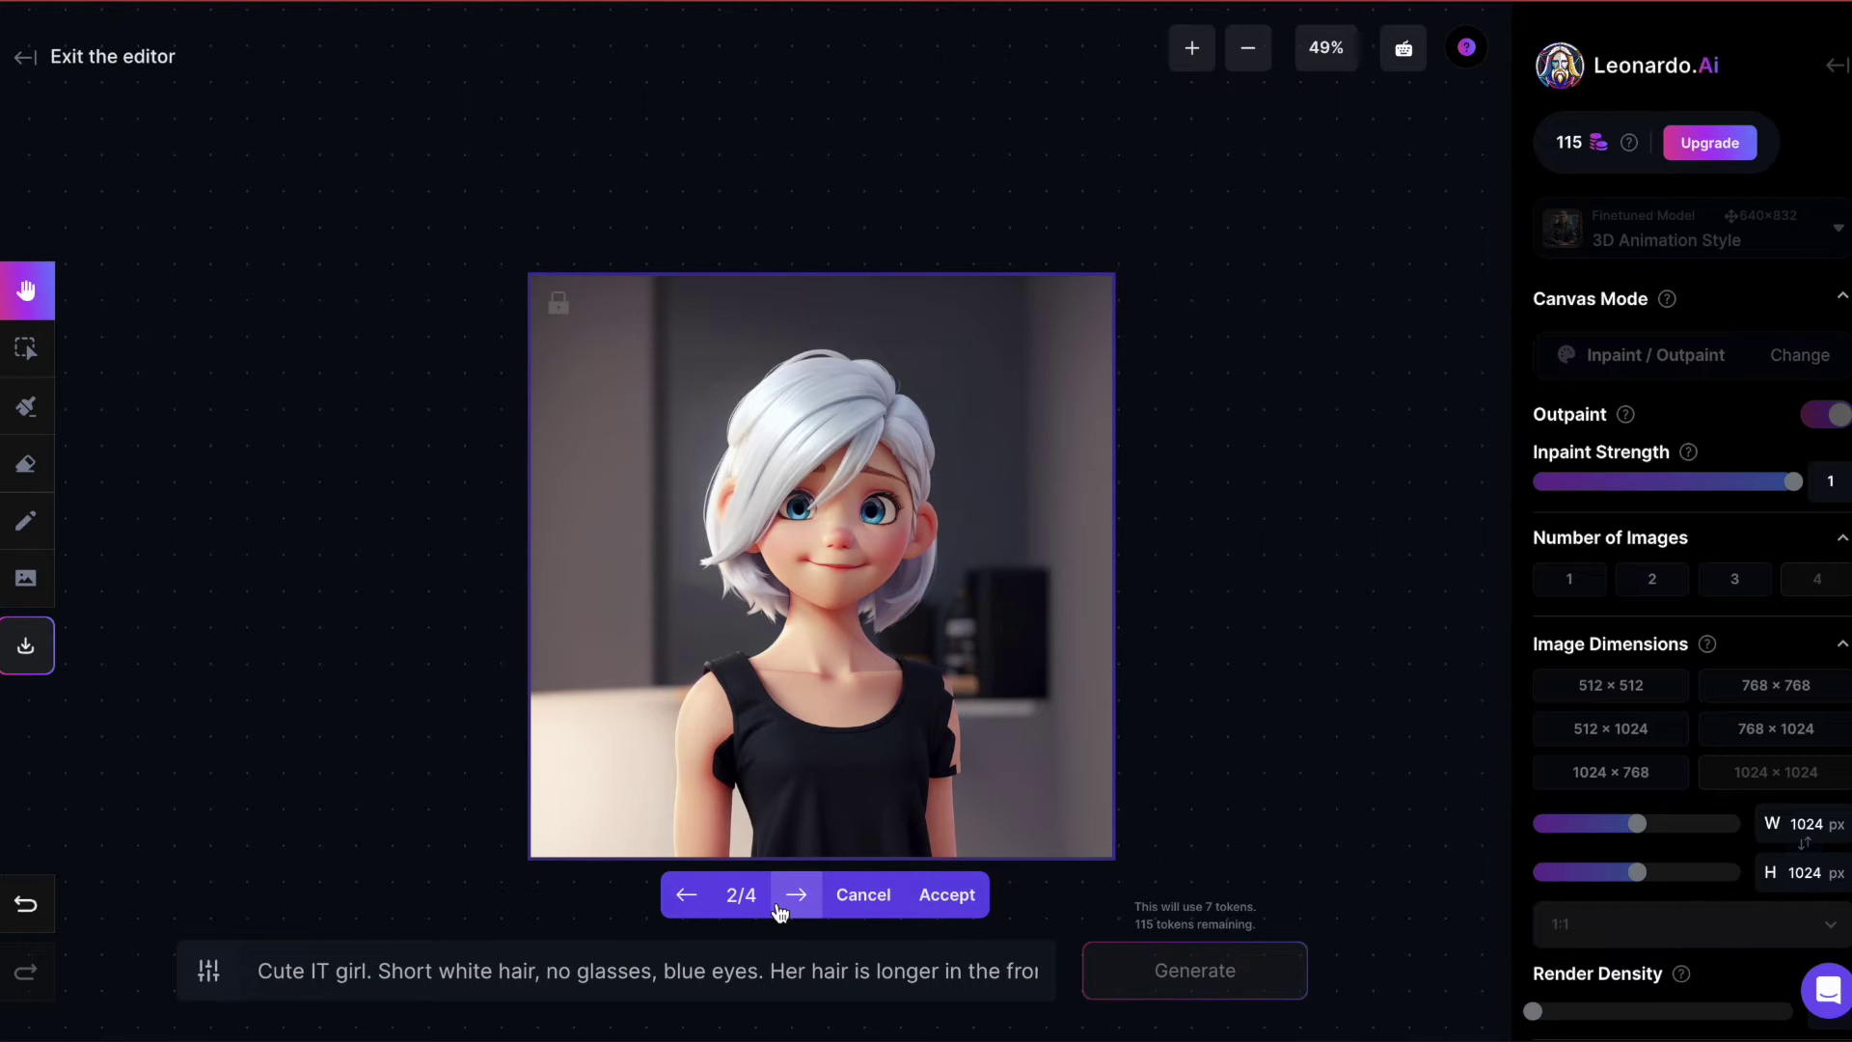
left_click(944, 893)
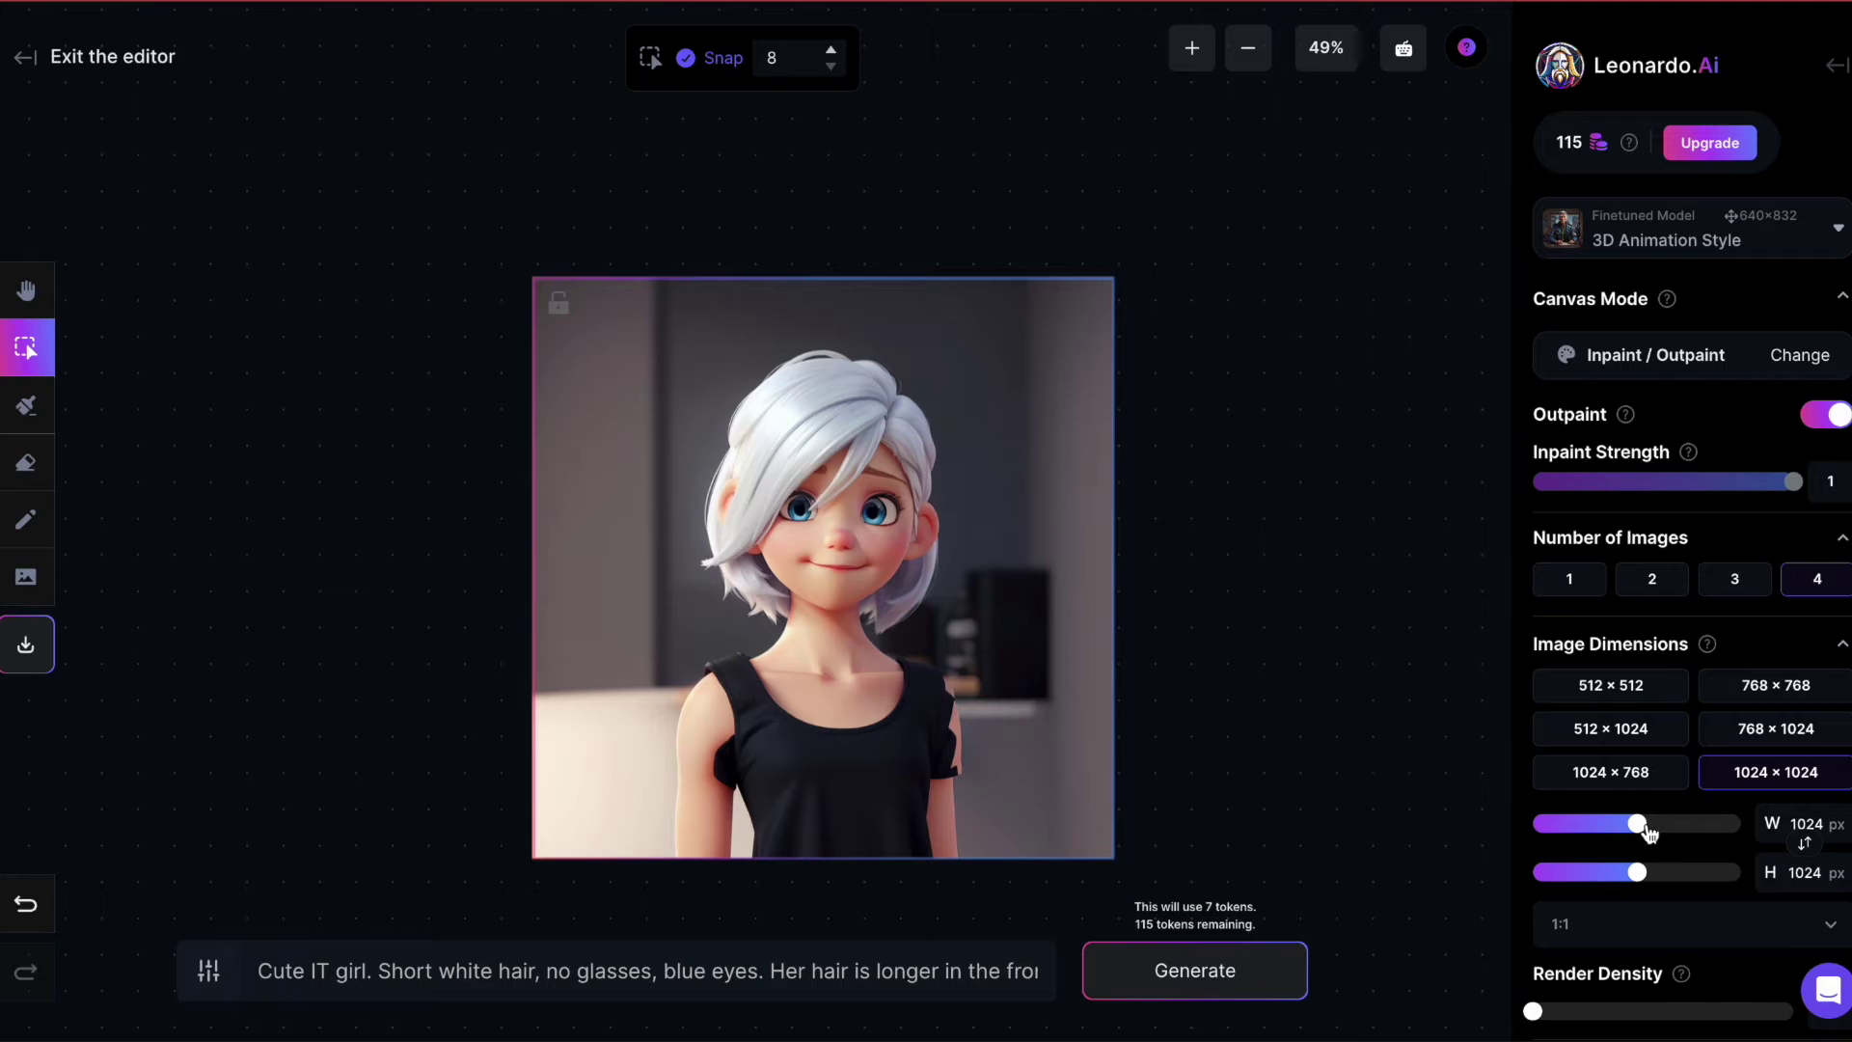
- Enlarge the frame to 1512 × 1536 over the portrait, generate, and accept result 2 of 2
left_click_drag(1639, 825, 1736, 824)
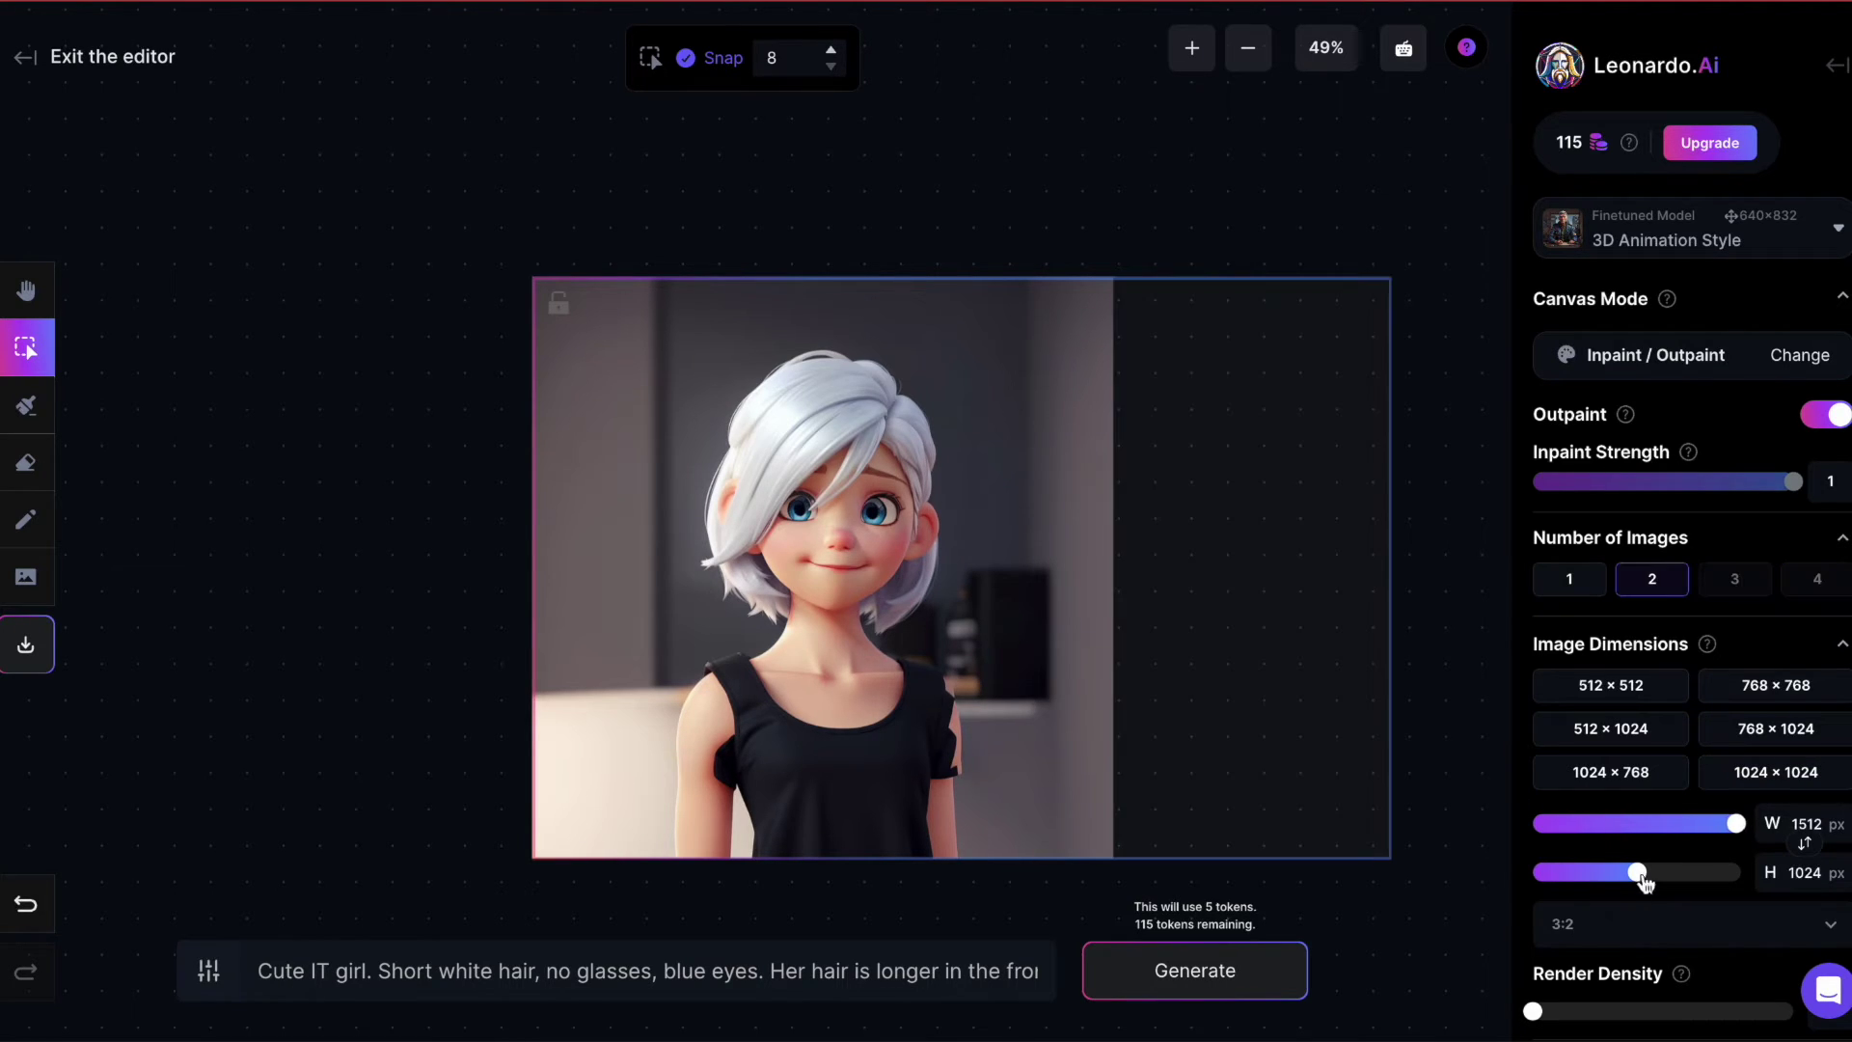
left_click_drag(1645, 876, 1758, 878)
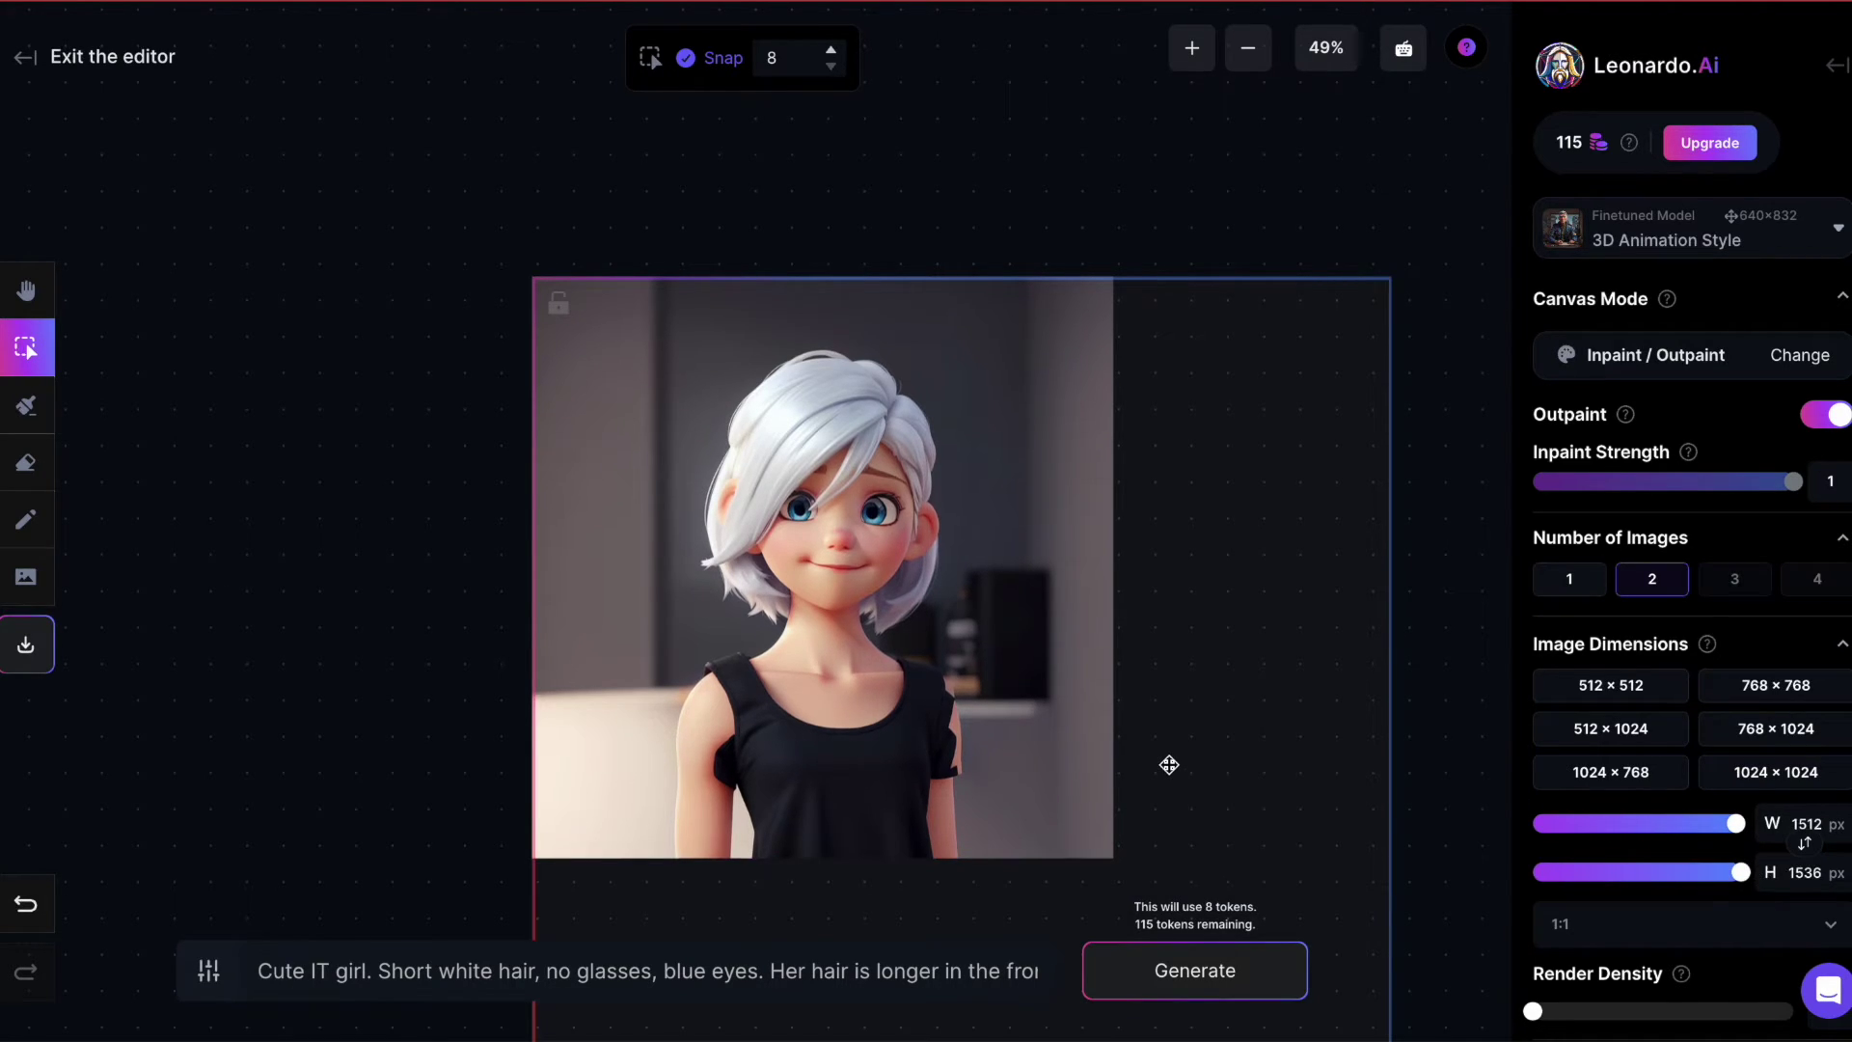
left_click_drag(1178, 215, 1044, 61)
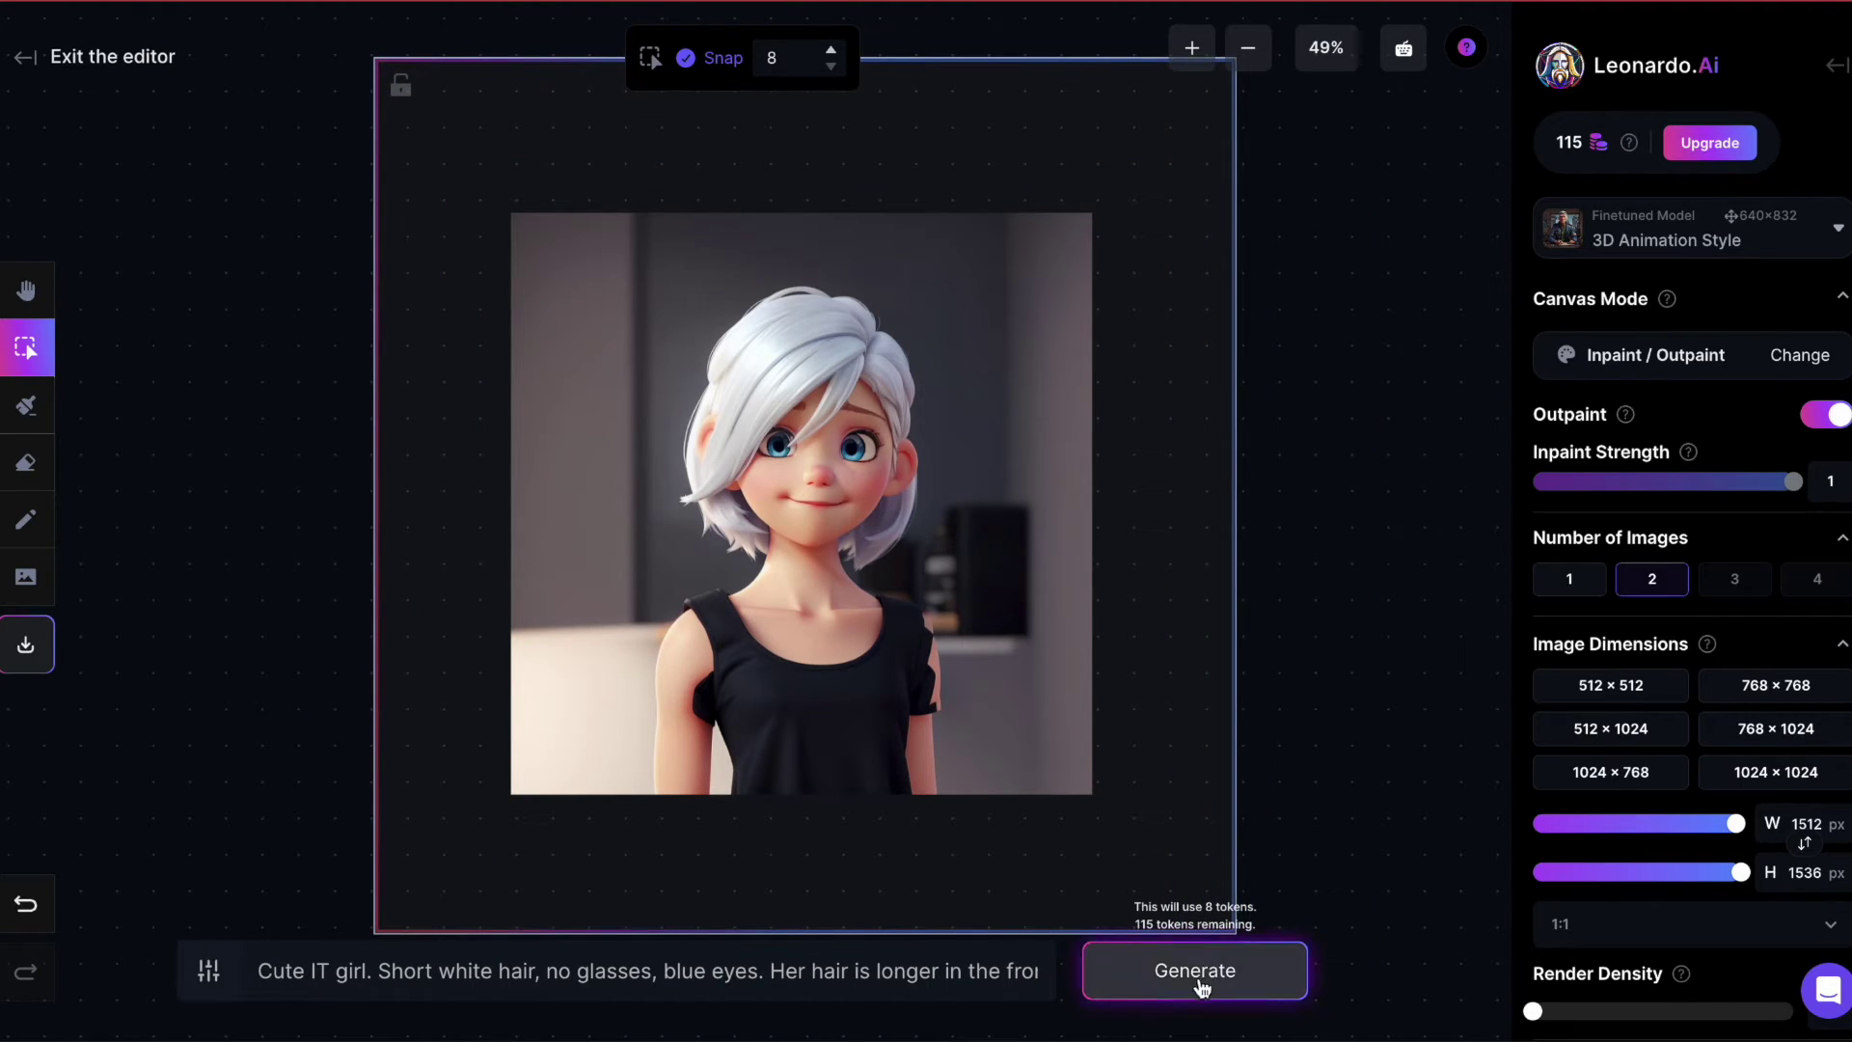
left_click(1200, 986)
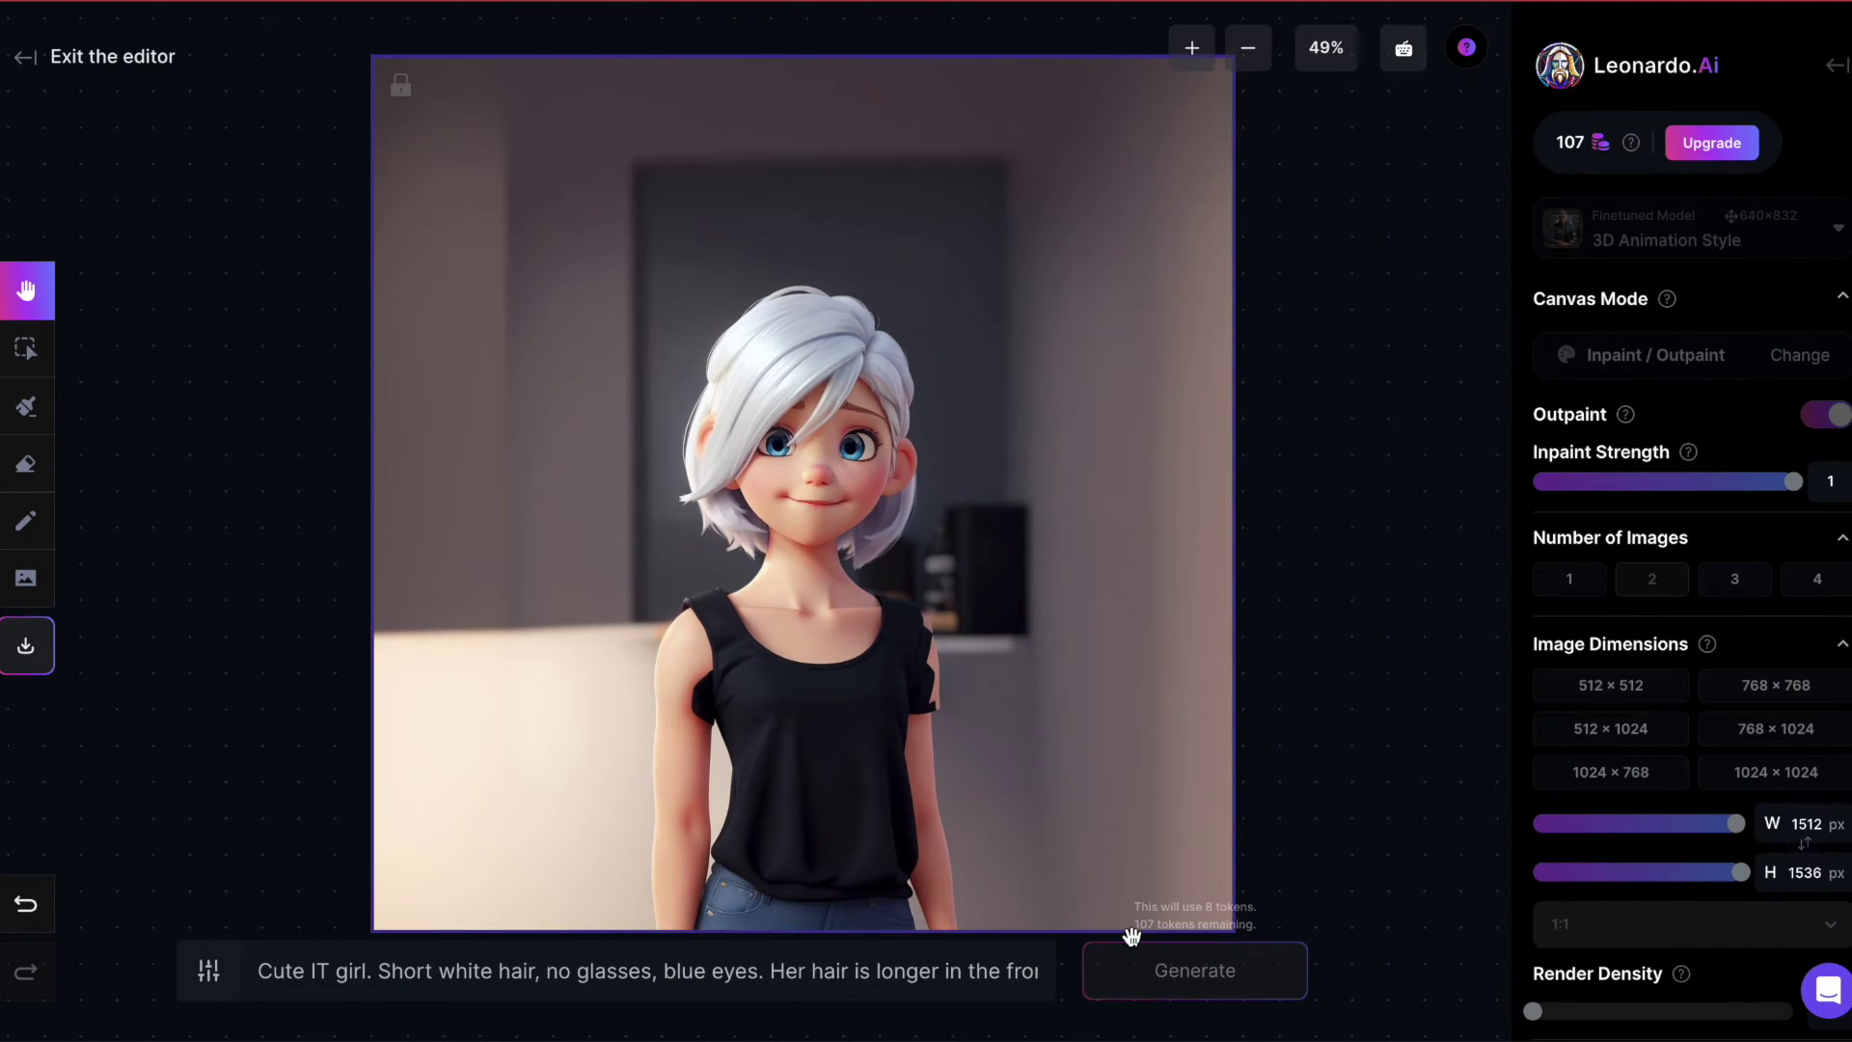
left_click(765, 878)
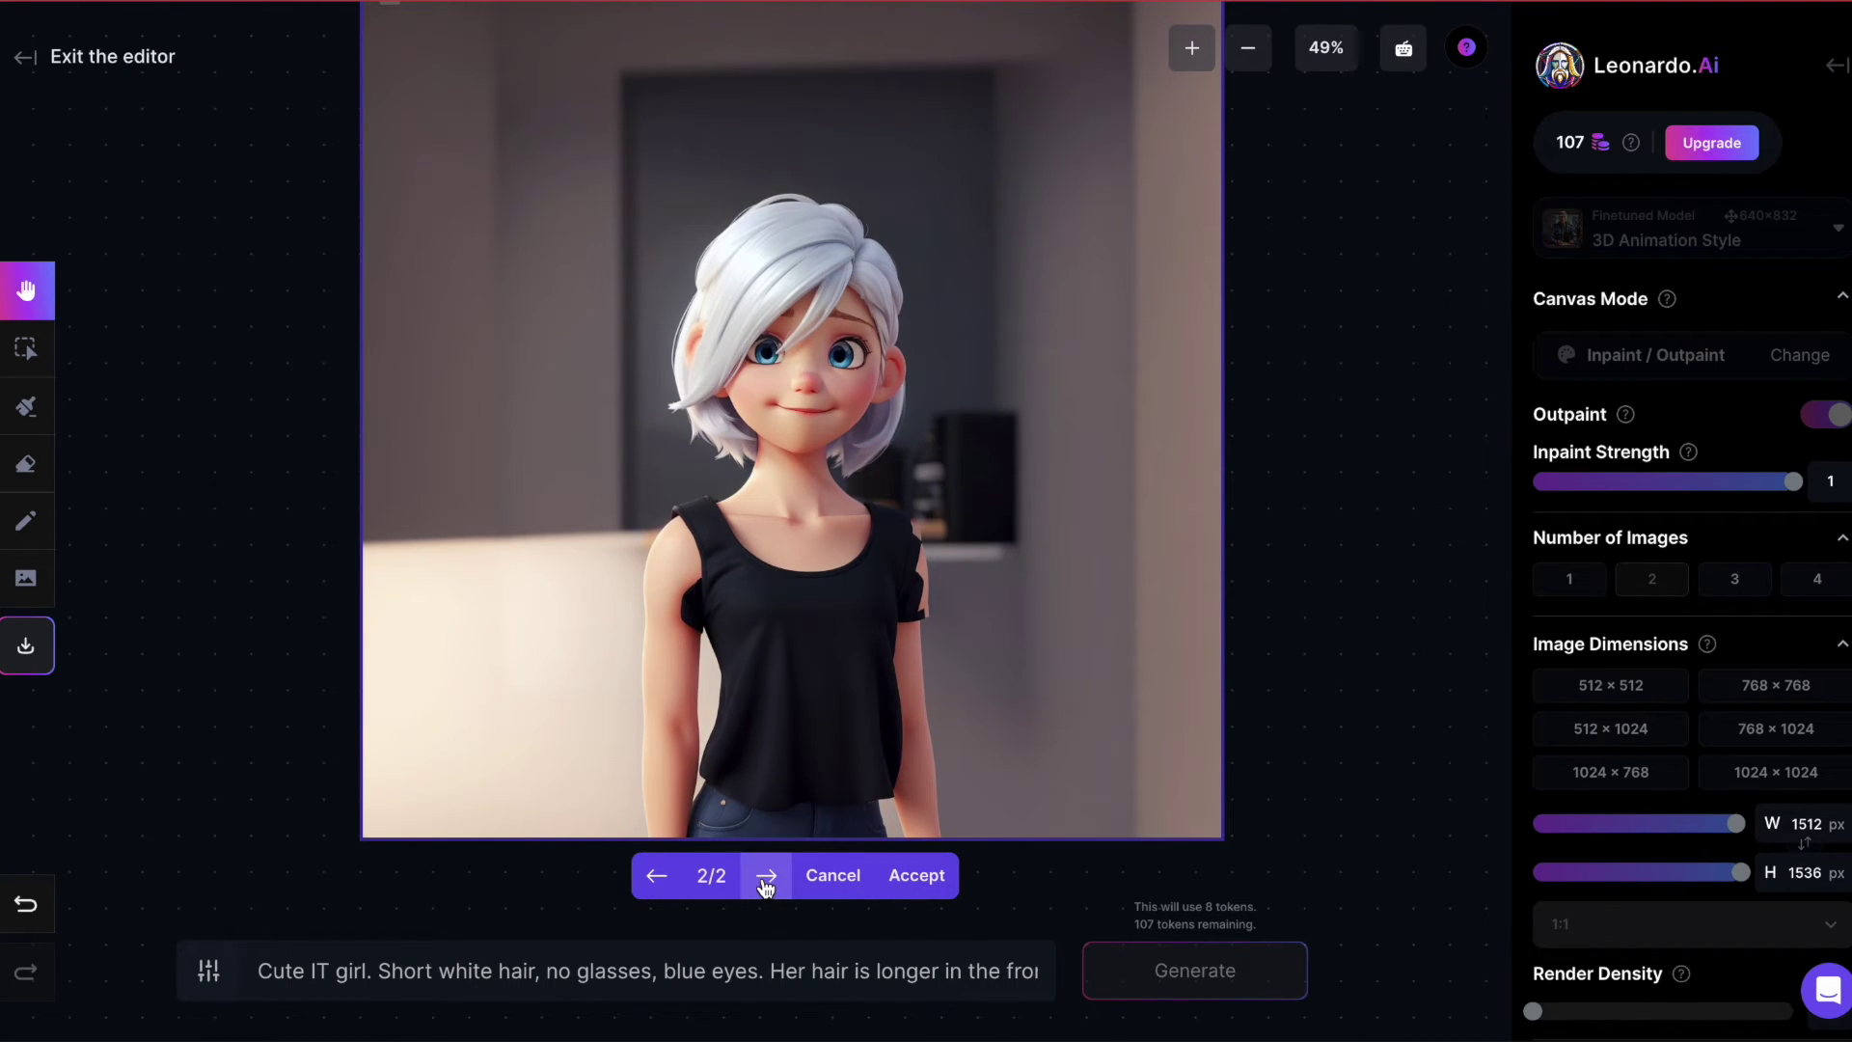
left_click(916, 875)
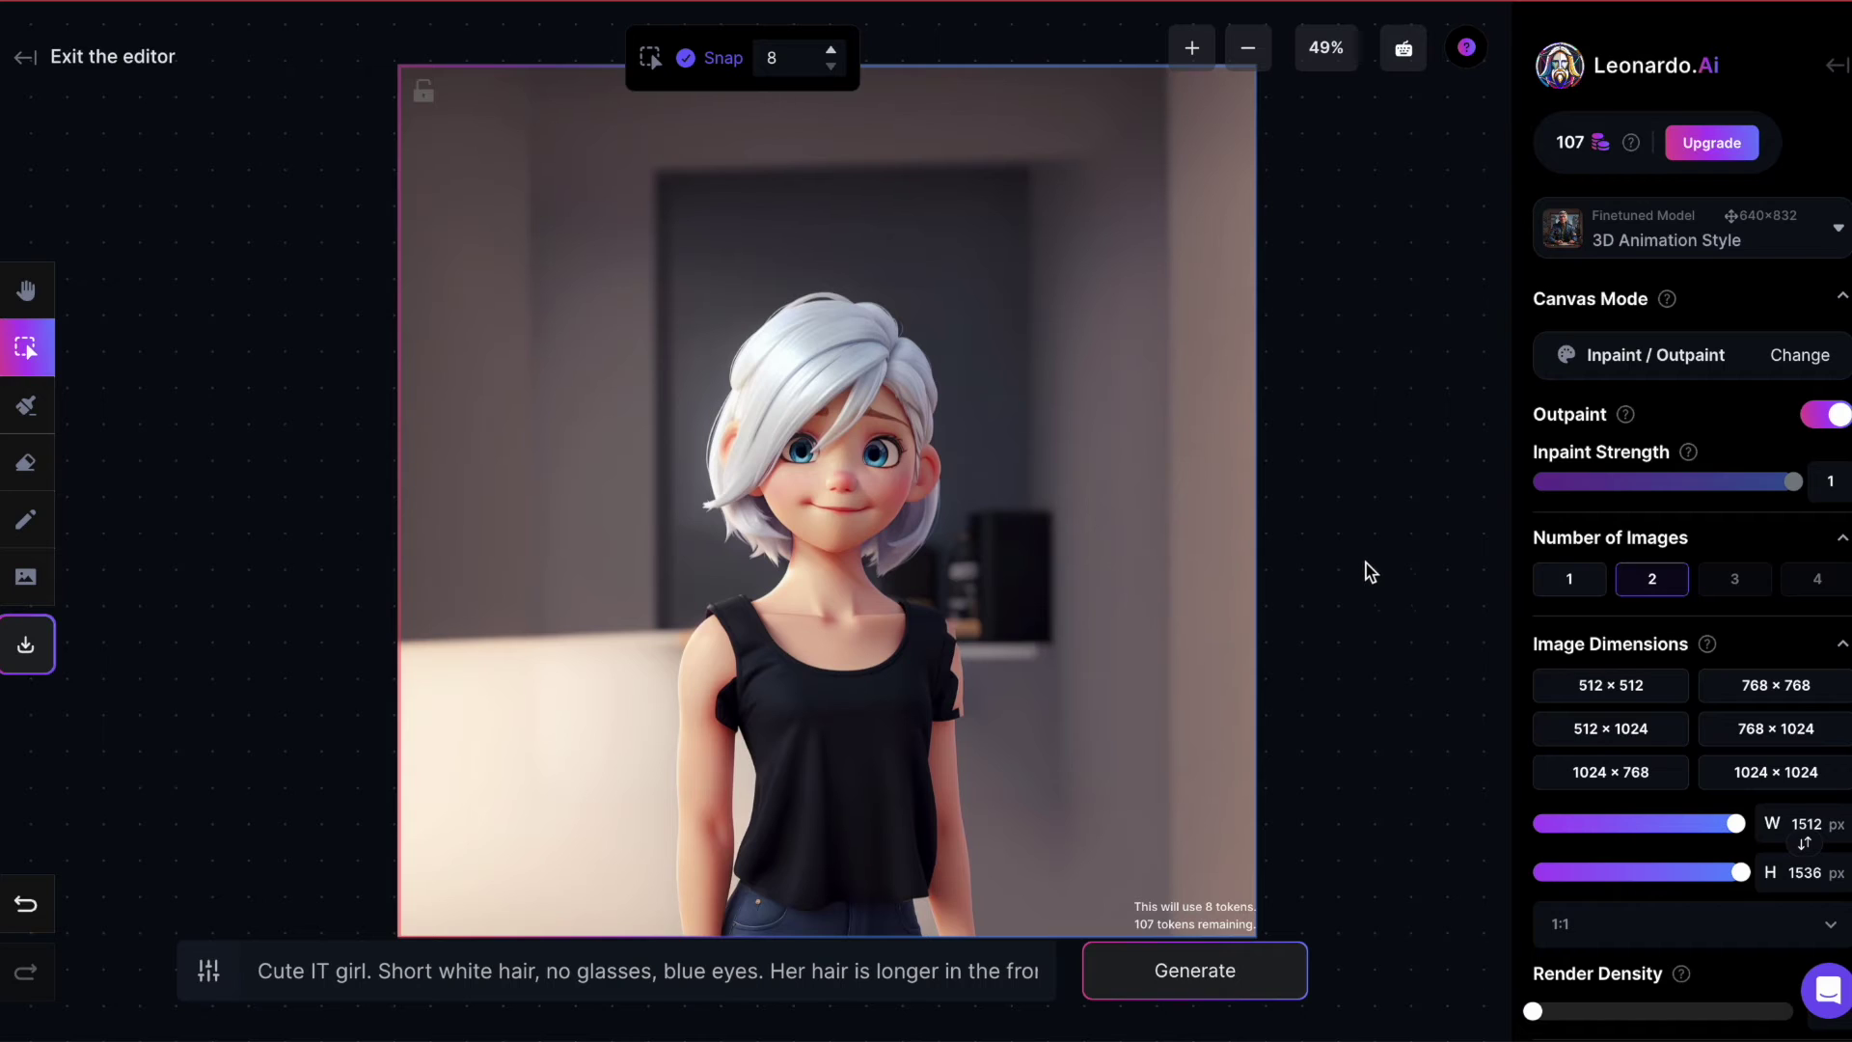
- Spread the original portrait, square outpaint and tall 1512 × 1536 version apart on the canvas
scroll(1370, 572, "down", 2)
left_click_drag(736, 182, 1195, 263)
left_click_drag(855, 258, 1344, 517)
left_click_drag(880, 495, 445, 476)
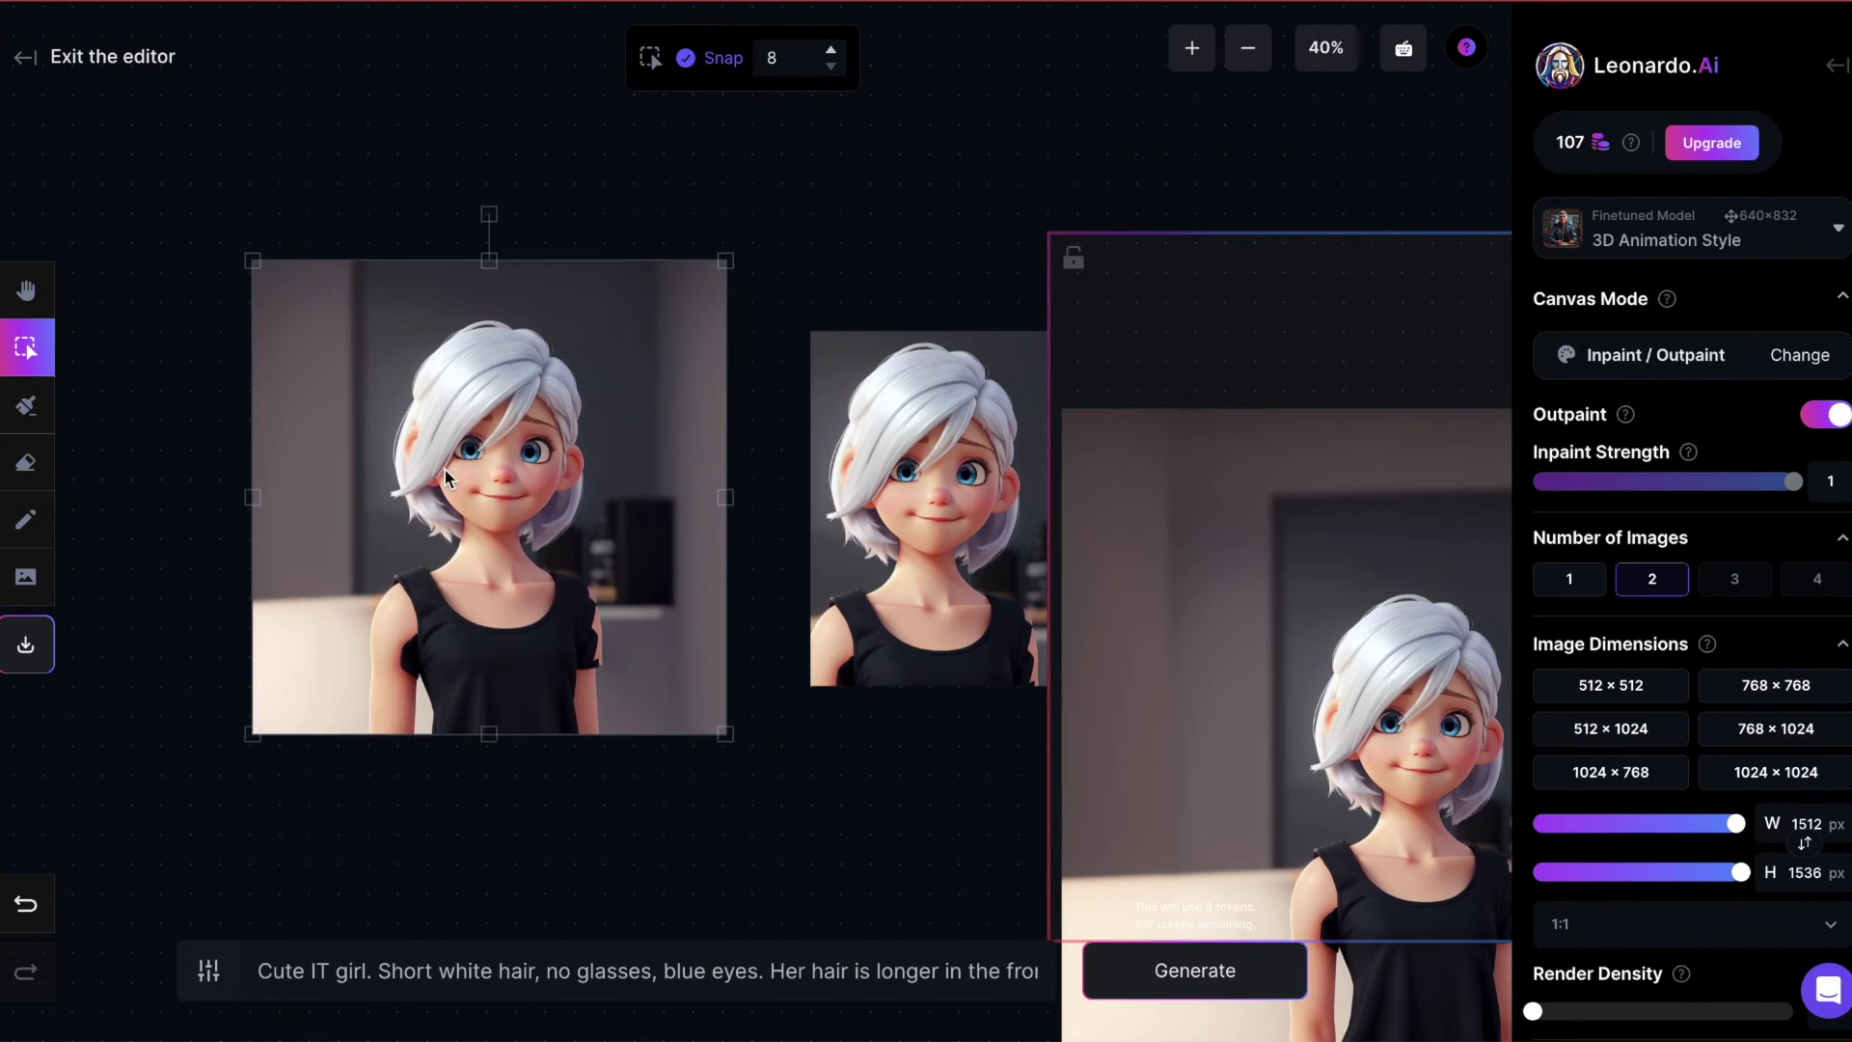
left_click_drag(926, 502, 889, 381)
left_click_drag(1334, 619, 1456, 521)
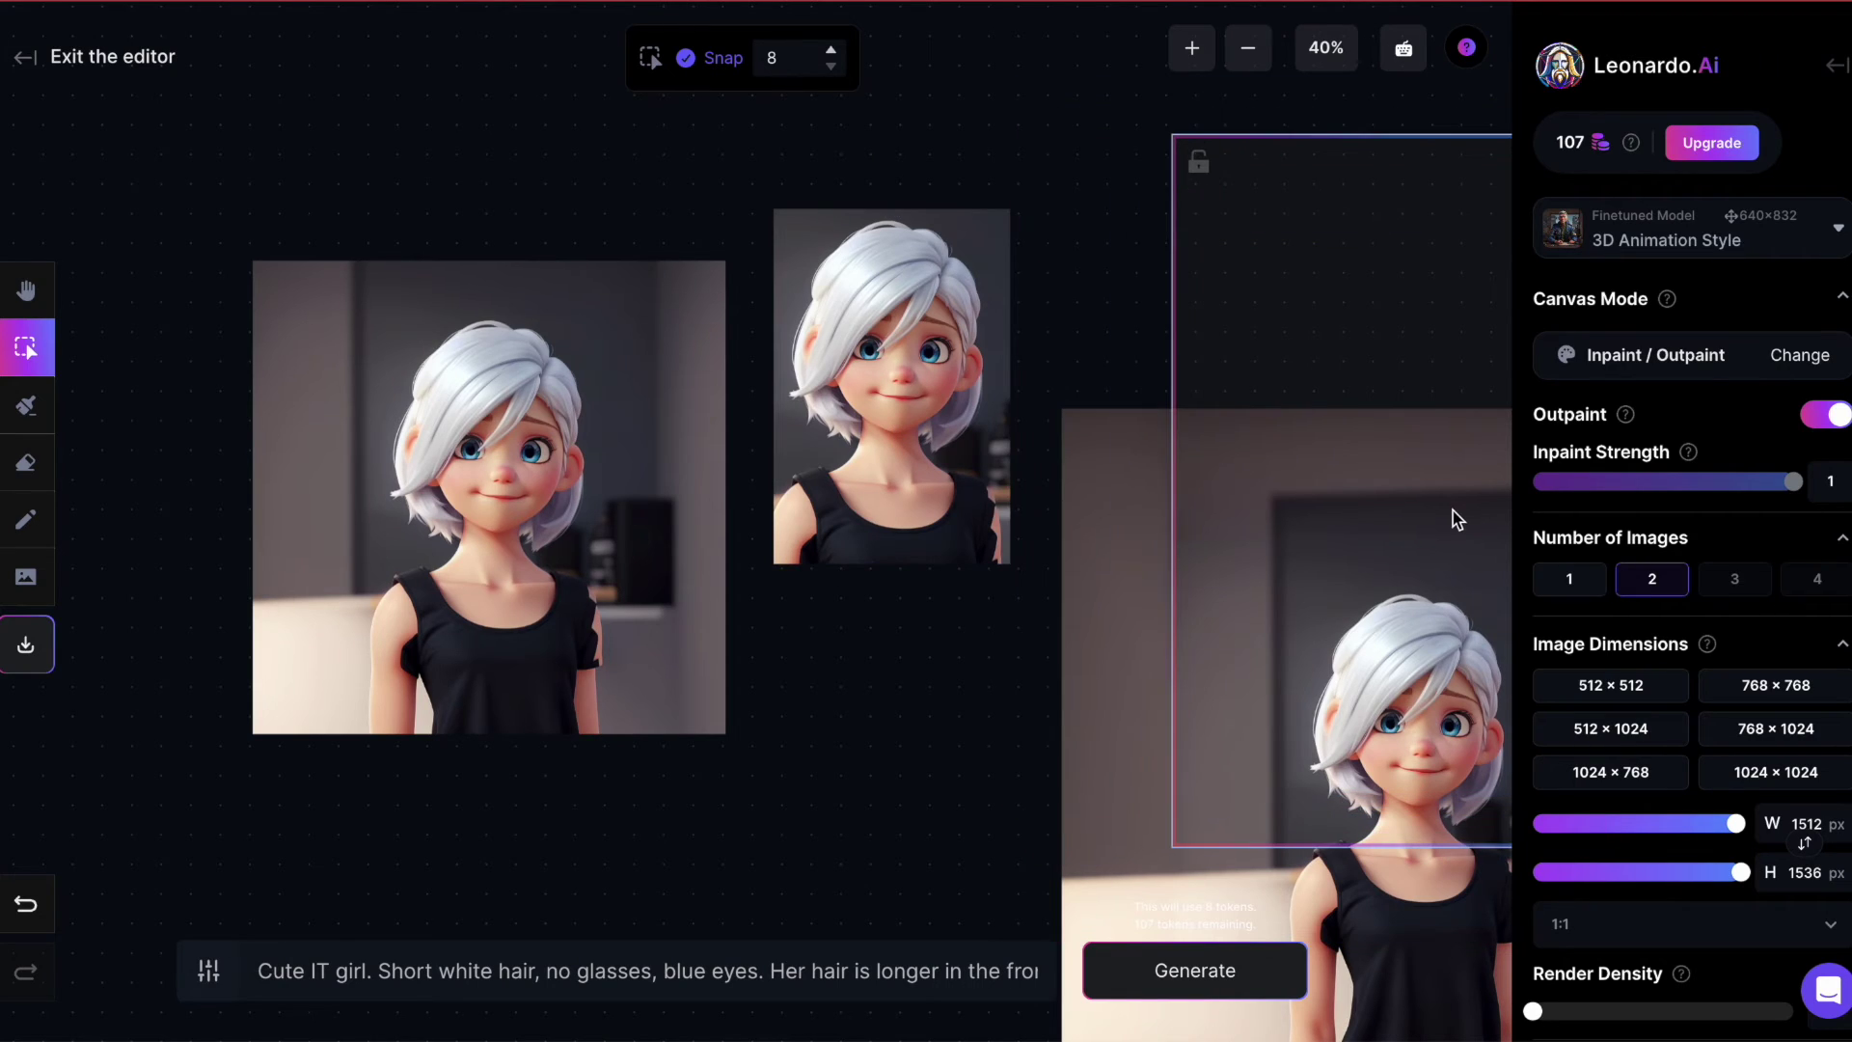
left_click_drag(1111, 708, 725, 655)
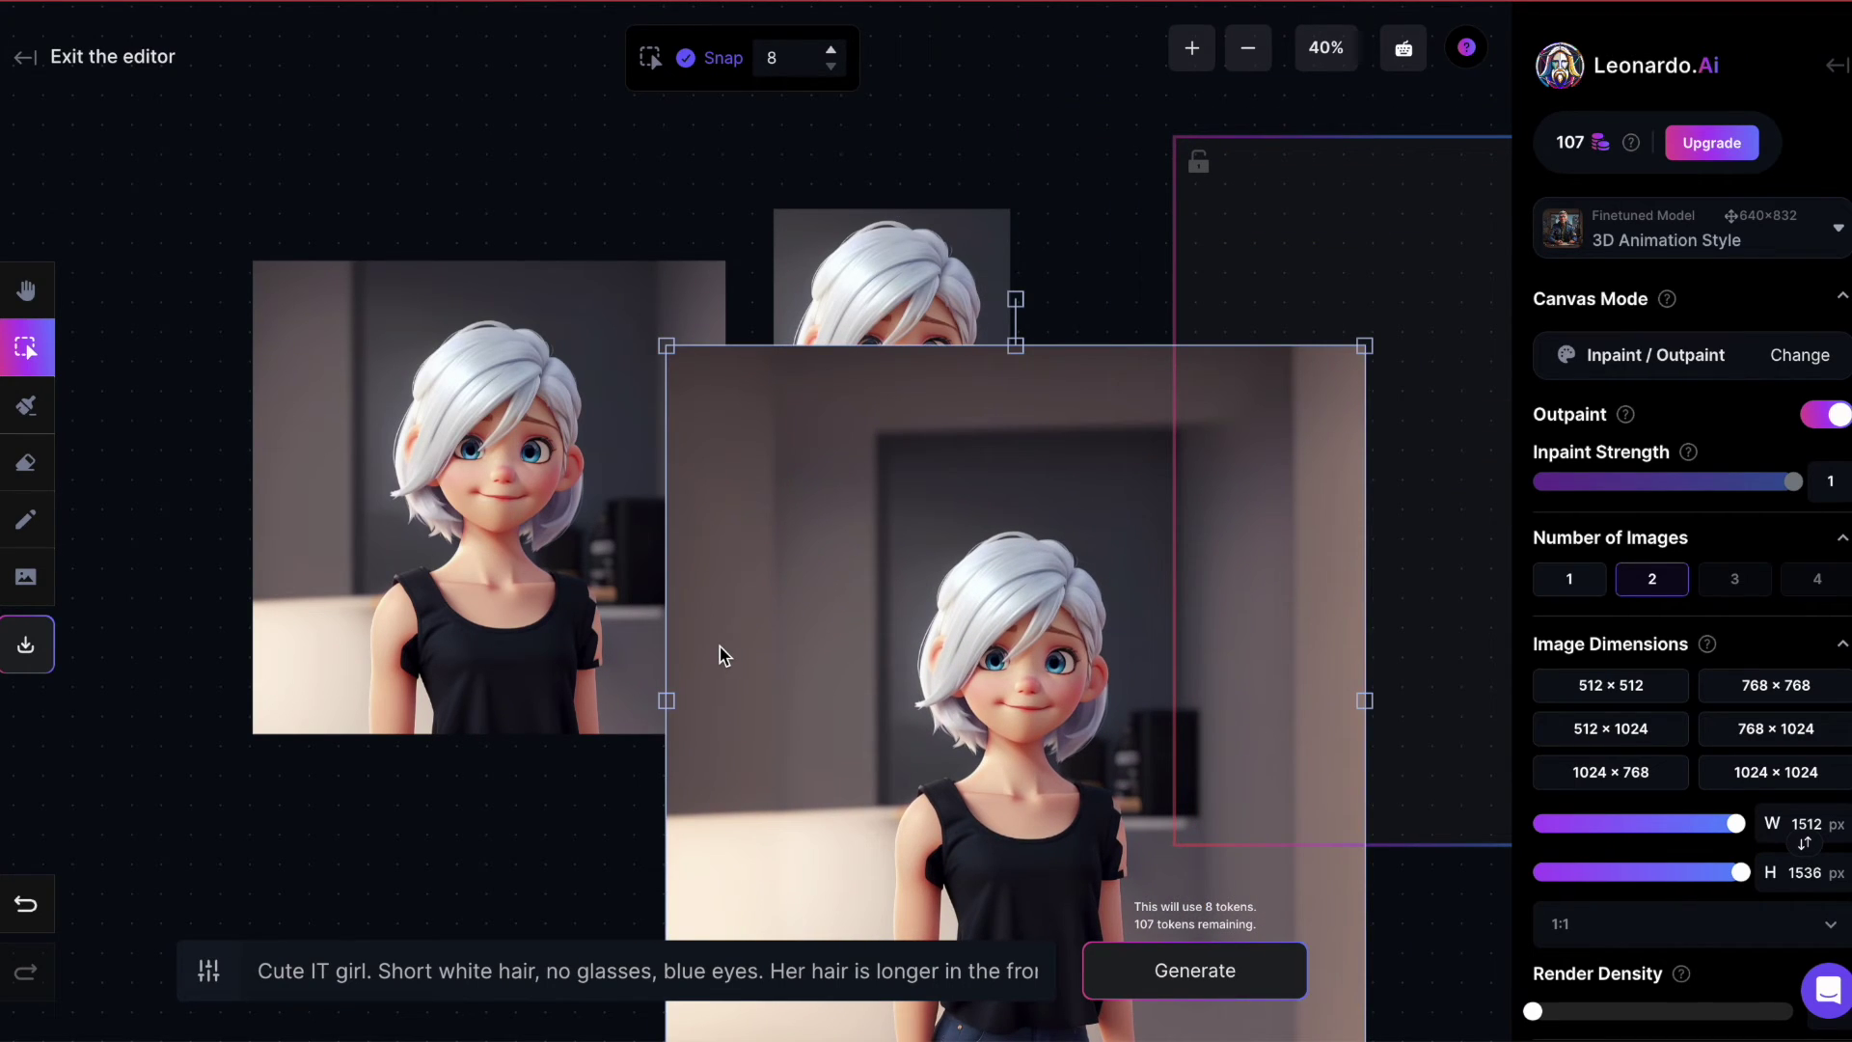